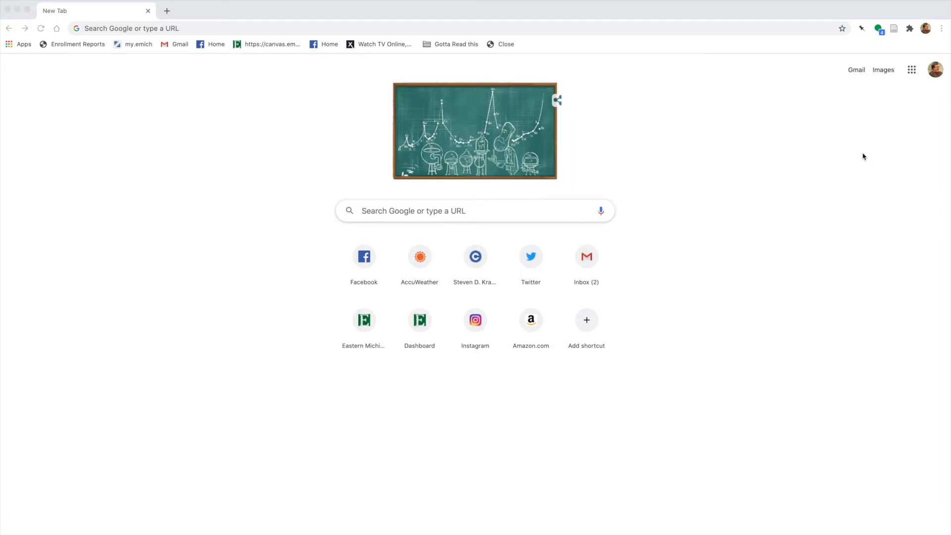
- Open Google Docs from the Google apps and create a blank document
{"action": "left_click", "coordinate": [910, 72]}
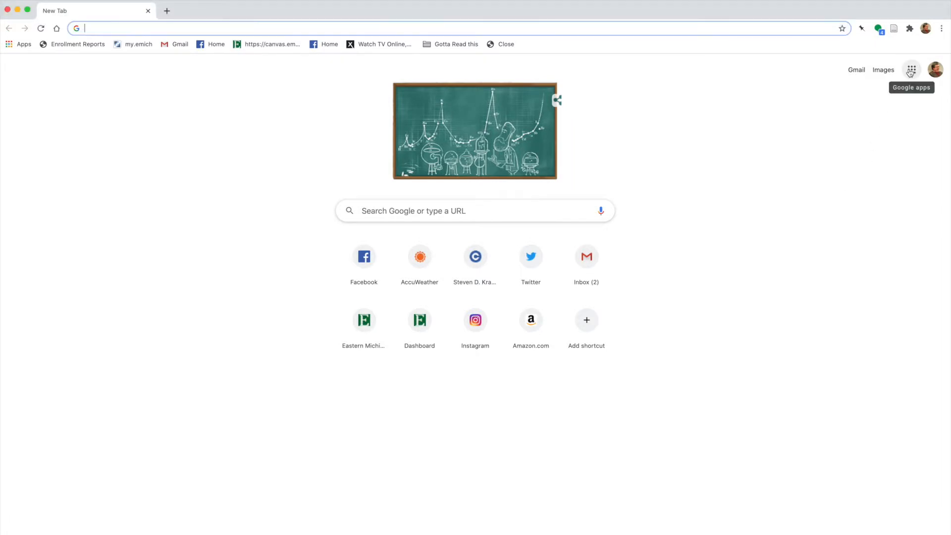
{"action": "left_click", "coordinate": [913, 70]}
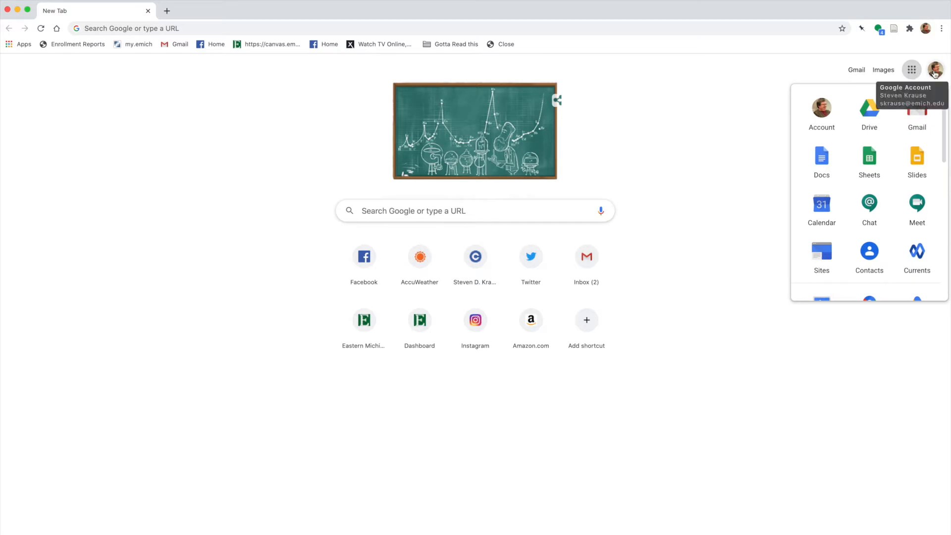
{"action": "left_click", "coordinate": [822, 159]}
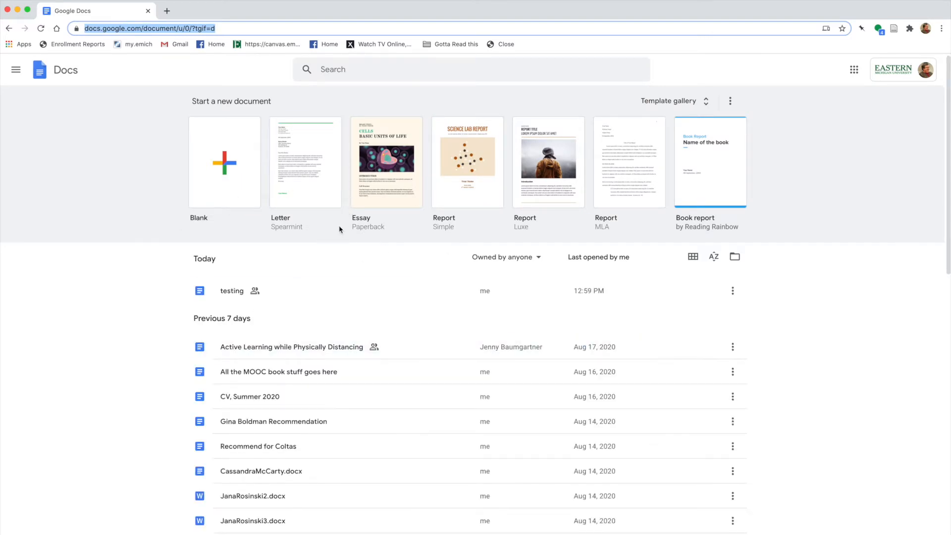
{"action": "left_click", "coordinate": [228, 169]}
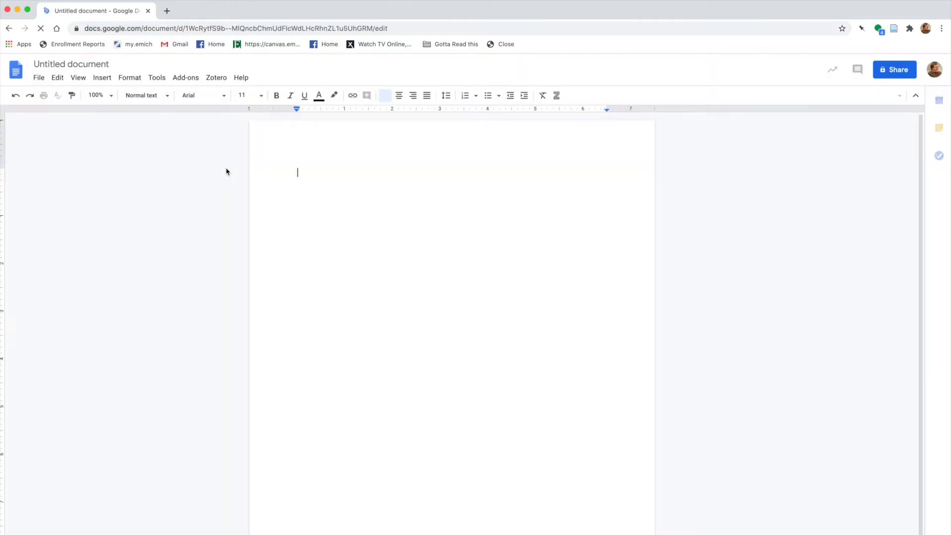
- Rename the untitled document as "Google Demo Document"
{"action": "left_click", "coordinate": [84, 65]}
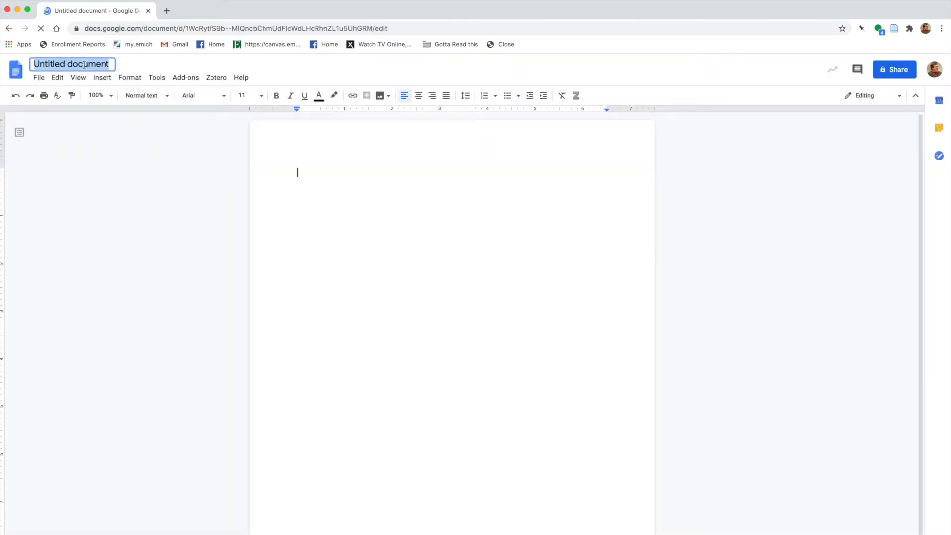
{"action": "type", "text": "Go"}
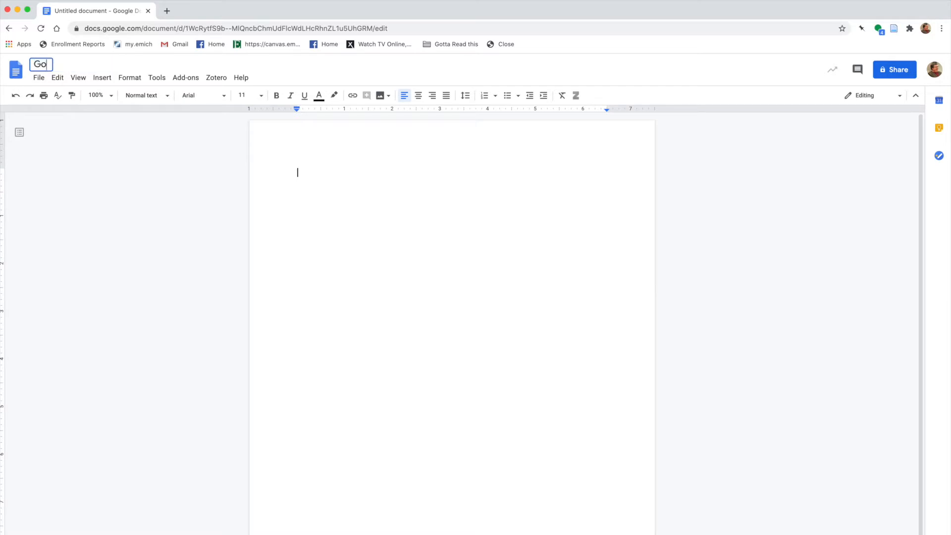
{"action": "type", "text": "ogle Demo Document"}
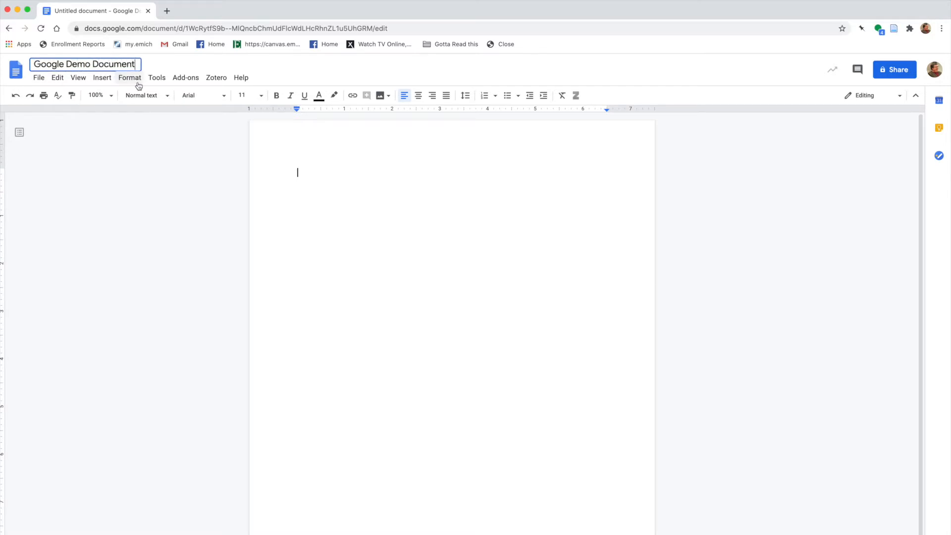
{"action": "left_click", "coordinate": [91, 64]}
{"action": "key", "text": "Return"}
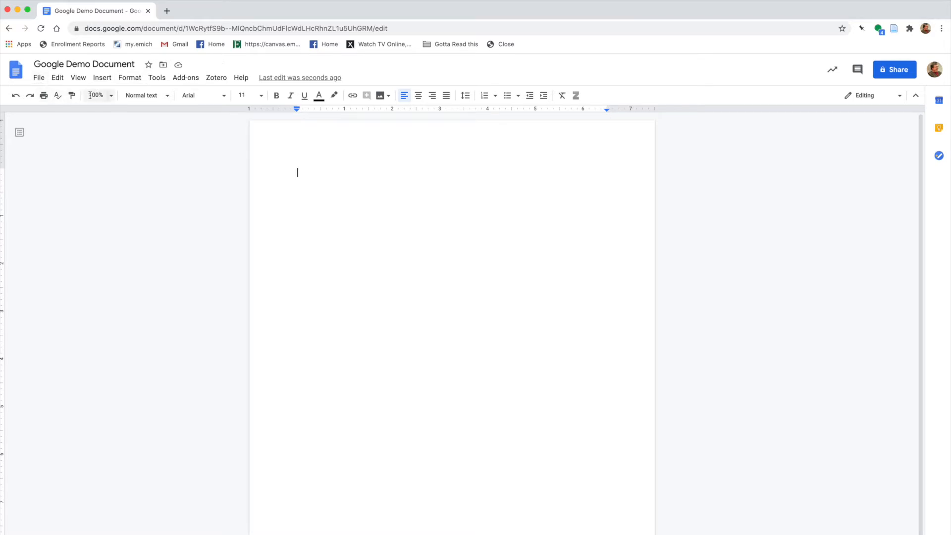
{"action": "left_click", "coordinate": [112, 97]}
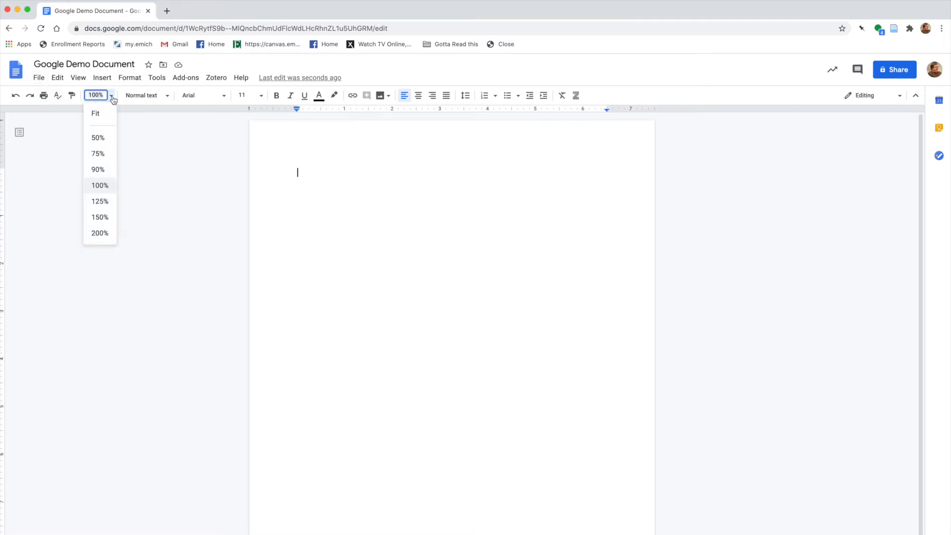
{"action": "left_click", "coordinate": [112, 97]}
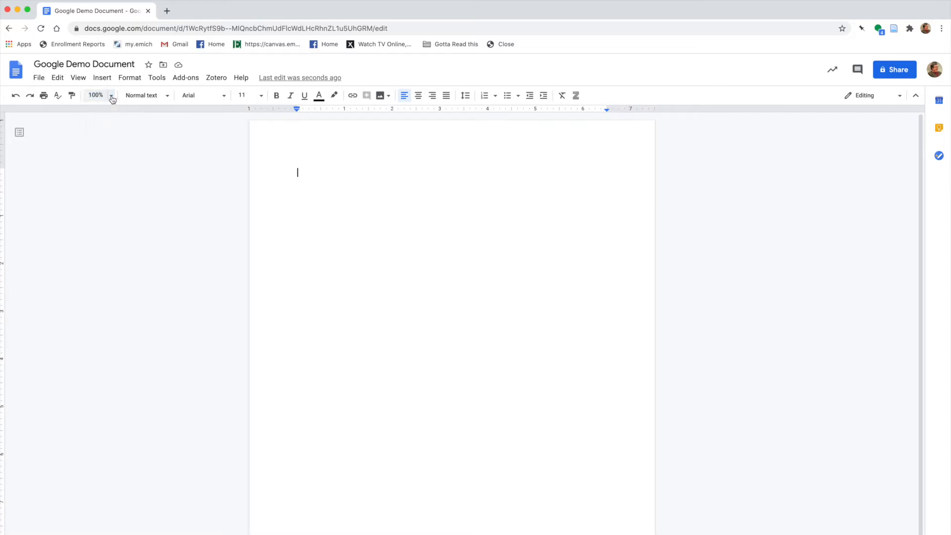
{"action": "left_click", "coordinate": [152, 101]}
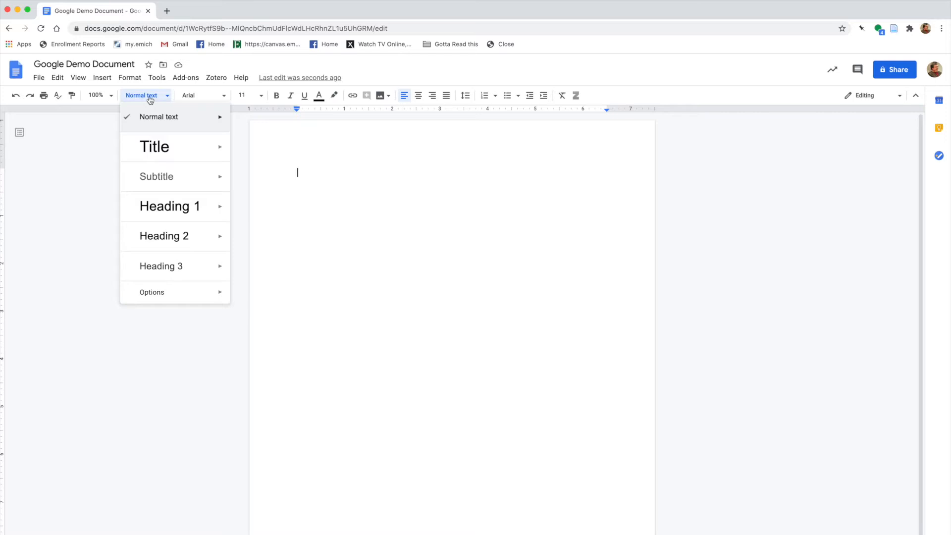
- Set the font of the empty document to Times New Roman at size 12
{"action": "left_click", "coordinate": [192, 97]}
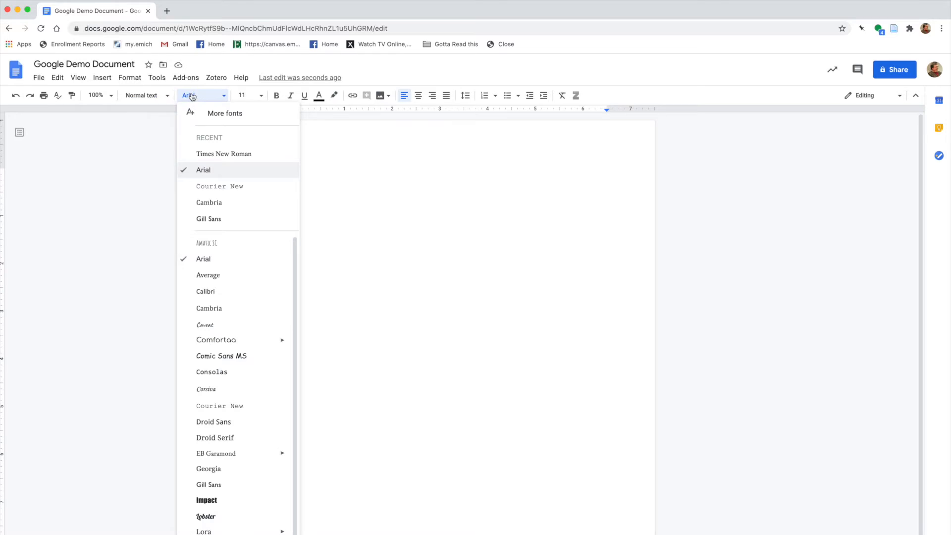
{"action": "left_click", "coordinate": [215, 155]}
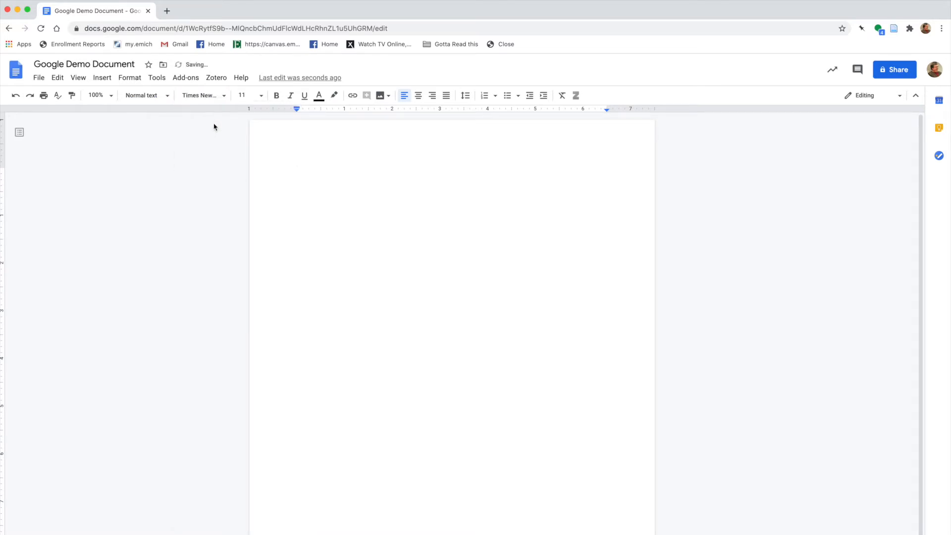
{"action": "left_click", "coordinate": [261, 97]}
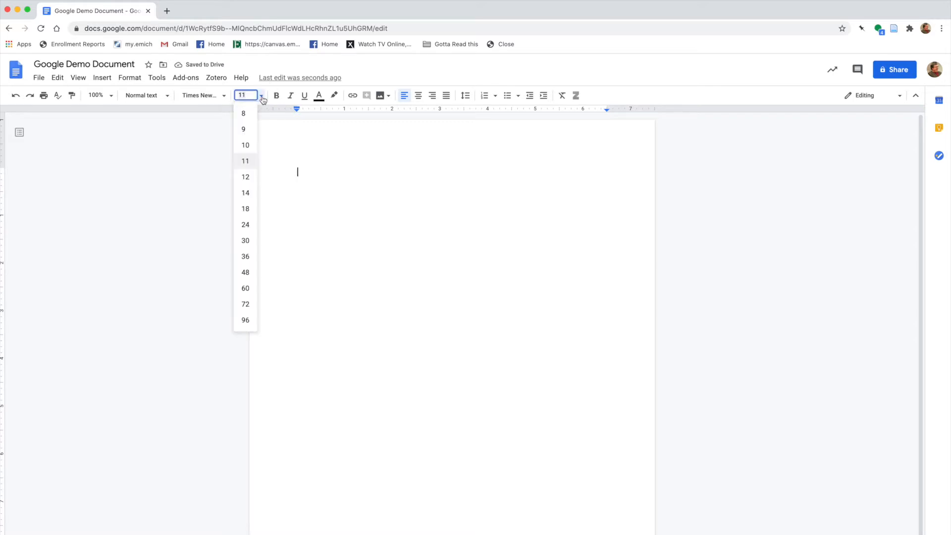
{"action": "left_click", "coordinate": [249, 177]}
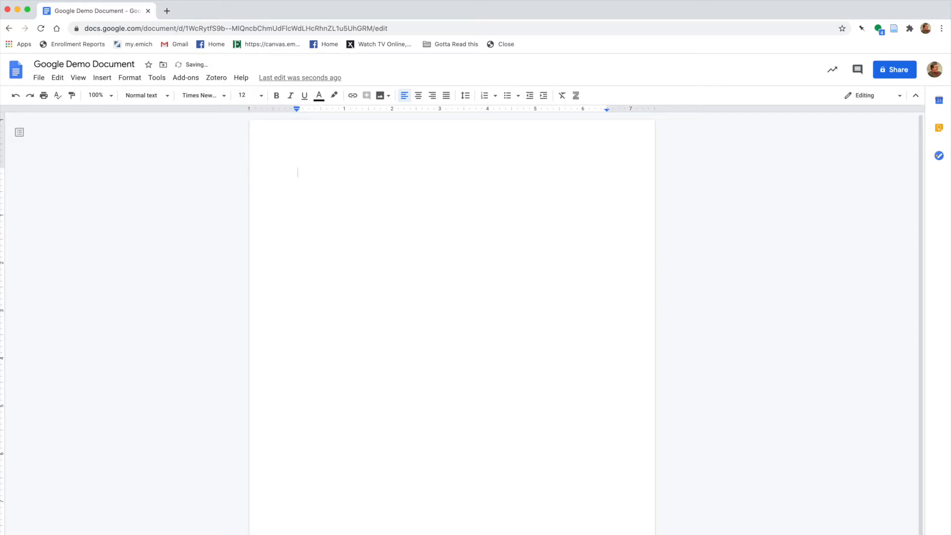
- Write in the body "This is a demonstration of Google Docs. The quick brown fox jumped over the lazy dog. And just to speed this up a bit"
{"action": "type", "text": "This is a demonstration of Goog"}
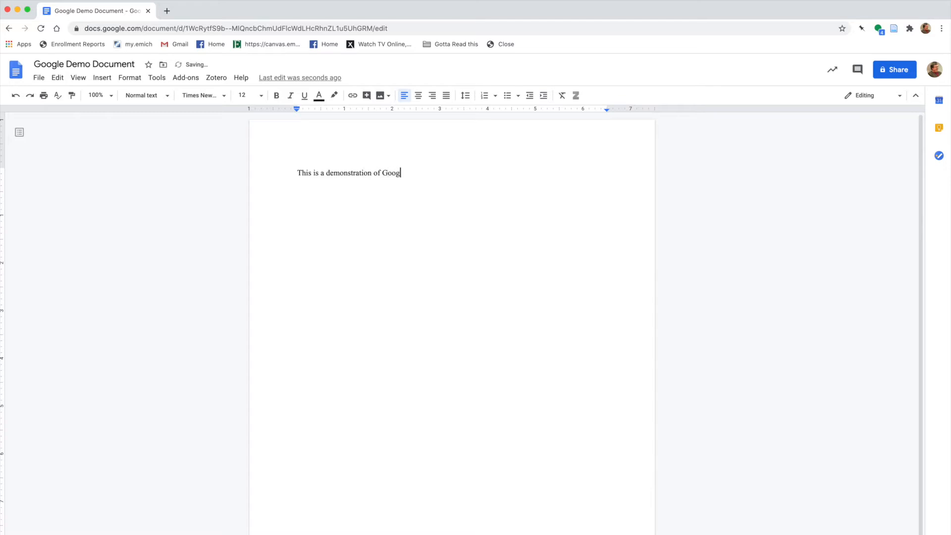
{"action": "type", "text": "le Docs. The quick brown fox jumped over the lazy dog. And just to speed this up a bit"}
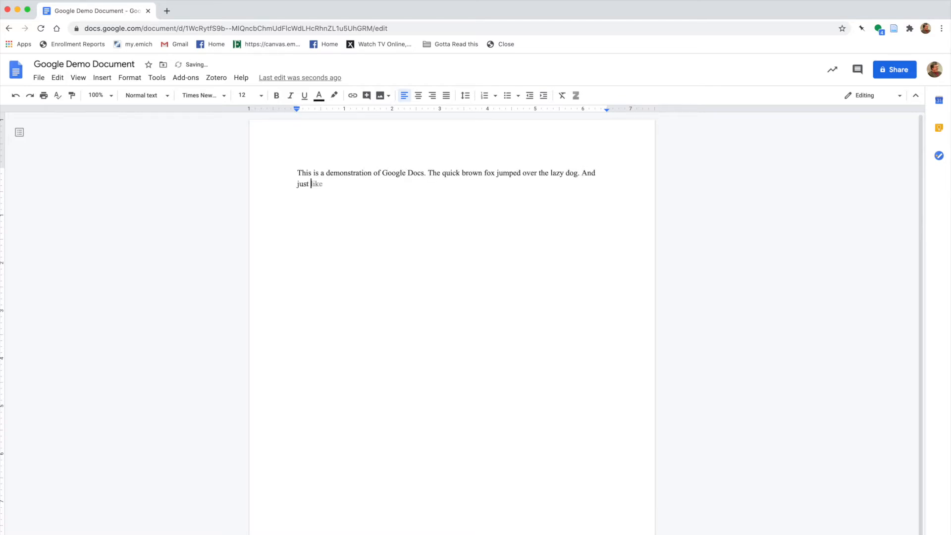
- Copy the quick brown fox sentence, add a colon after "up a bit" and paste the sentence there 14 times
{"action": "left_click_drag", "start_coordinate": [428, 173], "coordinate": [577, 174]}
{"action": "key", "text": "ctrl+c"}
{"action": "left_click", "coordinate": [389, 186]}
{"action": "type", "text": ":"}
{"action": "key", "text": "ctrl+v"}
{"action": "key", "text": "ctrl+v"}
{"action": "key", "text": "ctrl+v"}
{"action": "key", "text": "ctrl+v"}
{"action": "key", "text": "ctrl+v"}
{"action": "key", "text": "ctrl+v"}
{"action": "key", "text": "ctrl+v"}
{"action": "key", "text": "ctrl+v"}
{"action": "key", "text": "ctrl+v"}
{"action": "key", "text": "ctrl+v"}
{"action": "key", "text": "ctrl+v"}
{"action": "key", "text": "ctrl+v"}
{"action": "key", "text": "ctrl+v"}
{"action": "key", "text": "ctrl+v"}
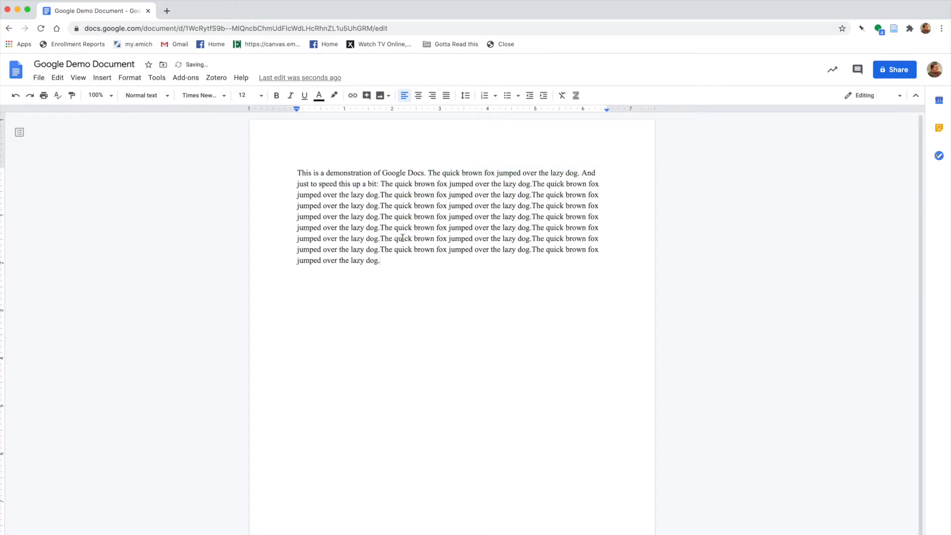
- Try font size 18 on the opening word "This" and return it to size 12
{"action": "double_click", "coordinate": [306, 170]}
{"action": "left_click", "coordinate": [307, 171]}
{"action": "double_click", "coordinate": [303, 173]}
{"action": "left_click", "coordinate": [260, 96]}
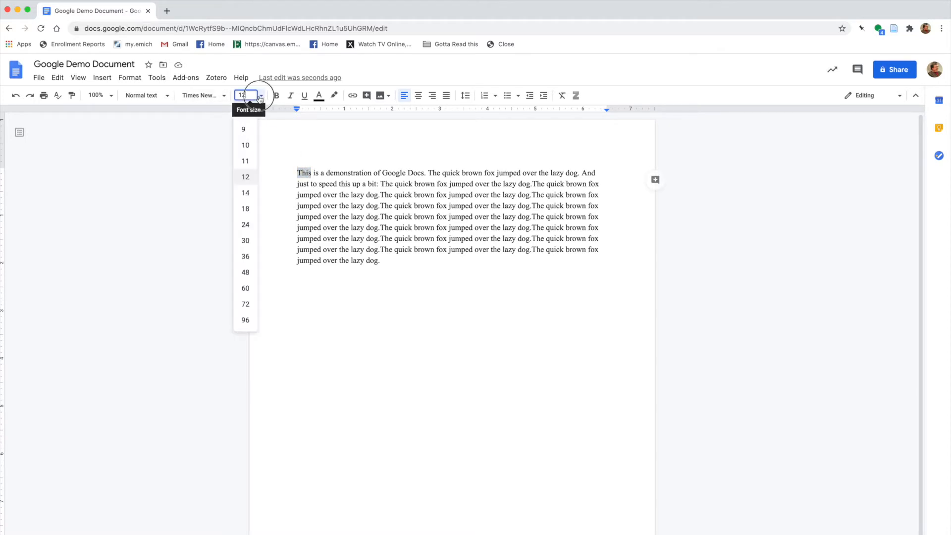
{"action": "left_click", "coordinate": [247, 209]}
{"action": "left_click", "coordinate": [262, 96]}
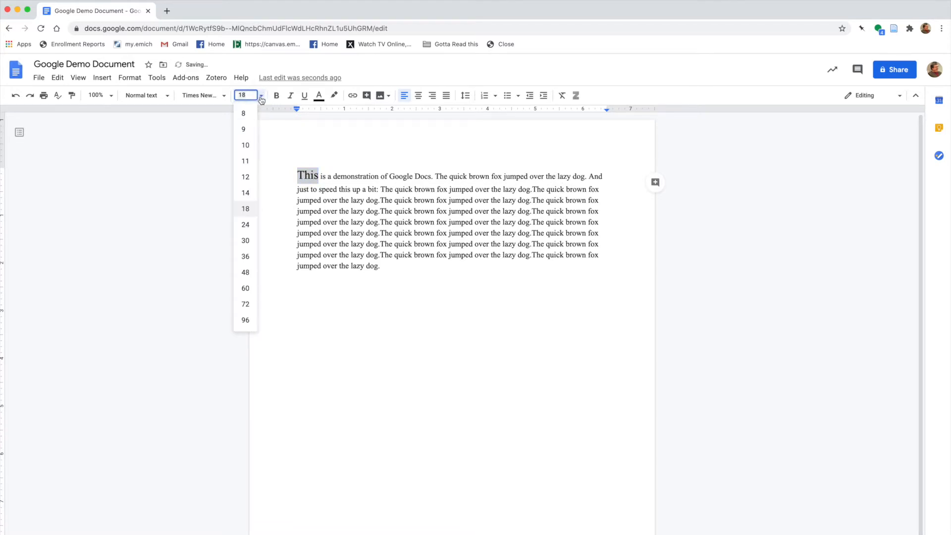
{"action": "left_click", "coordinate": [248, 177]}
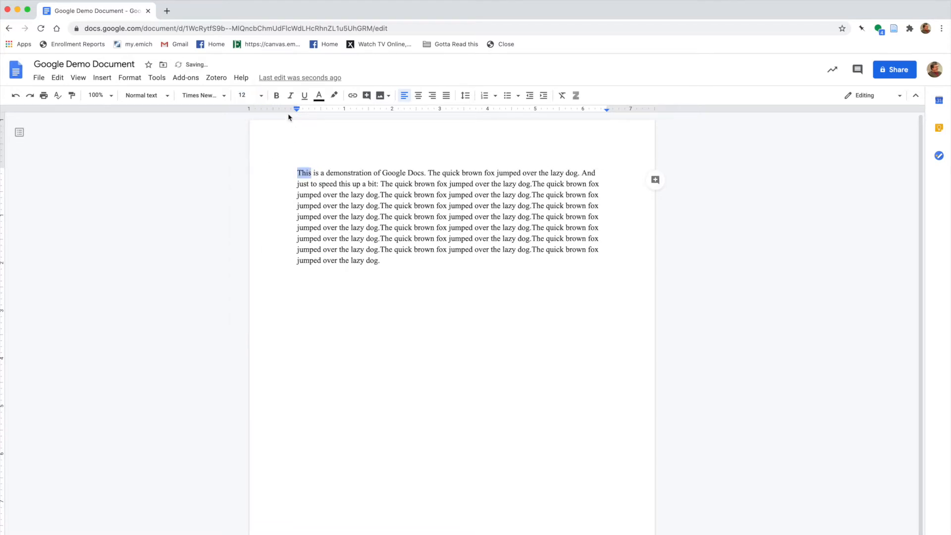
- Make the phrase "This is a demonstration of Google Docs" at the start of the paragraph bold and italic
{"action": "left_click", "coordinate": [299, 172]}
{"action": "left_click_drag", "start_coordinate": [297, 173], "coordinate": [432, 173]}
{"action": "left_click", "coordinate": [276, 97]}
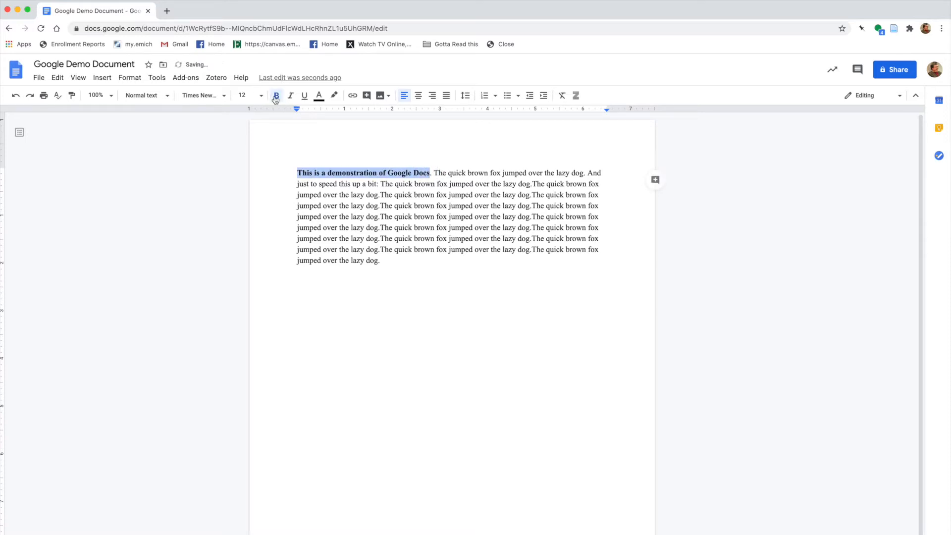
{"action": "left_click", "coordinate": [290, 98]}
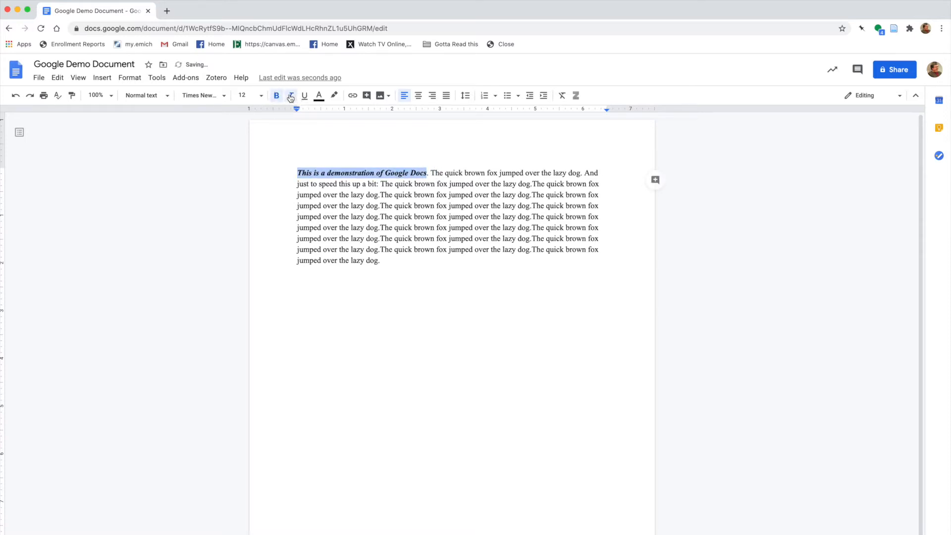
{"action": "left_click", "coordinate": [322, 96]}
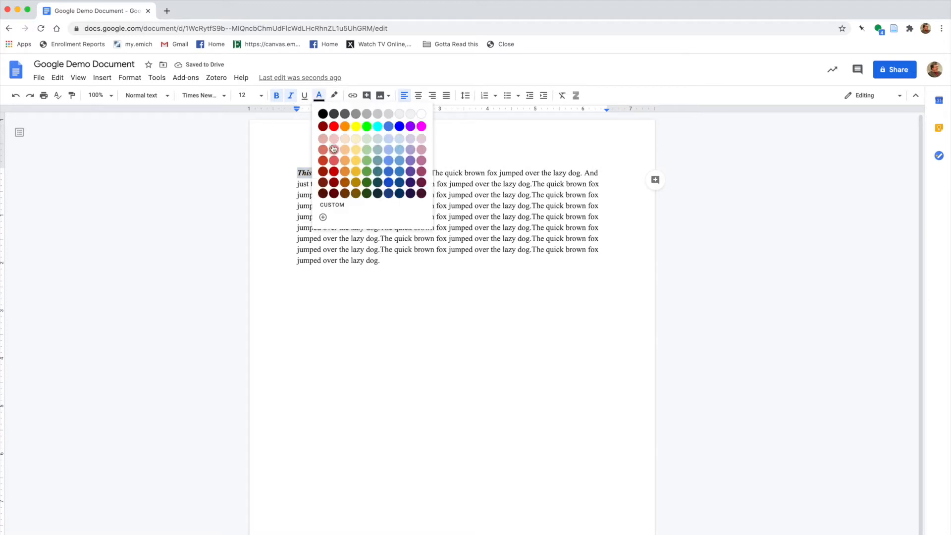
{"action": "left_click", "coordinate": [272, 150]}
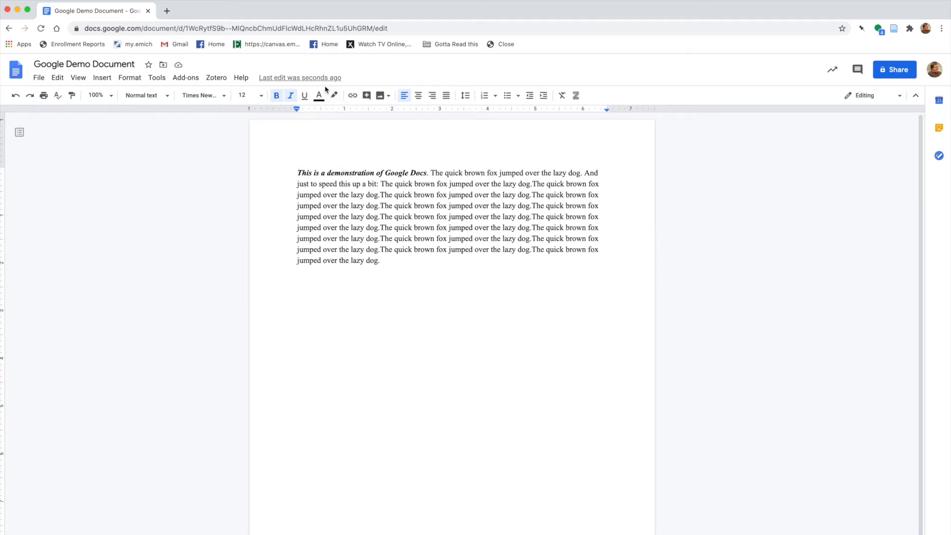
- Link the words "The quick brown" in the first line to the suggested Wikipedia page on the quick brown fox
{"action": "left_click", "coordinate": [434, 173]}
{"action": "left_click_drag", "start_coordinate": [434, 173], "coordinate": [484, 174]}
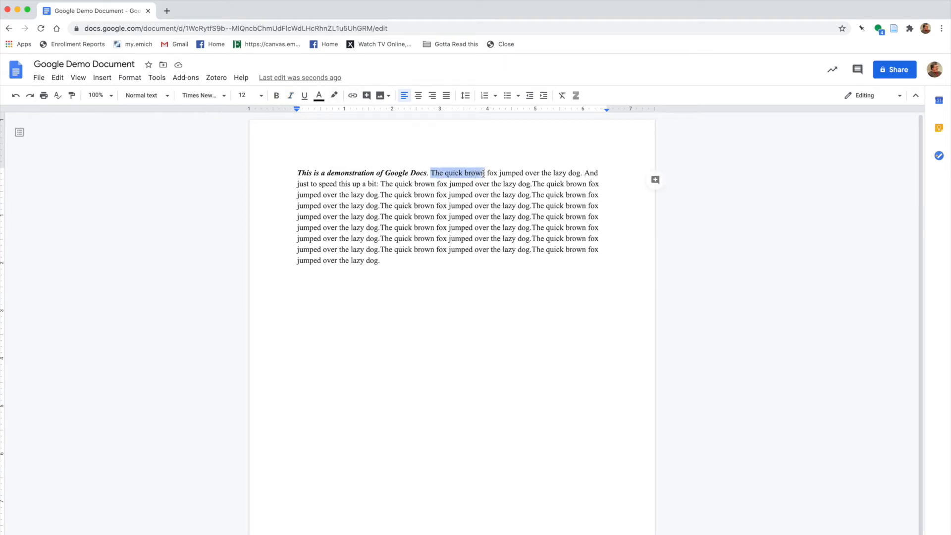
{"action": "left_click", "coordinate": [353, 96]}
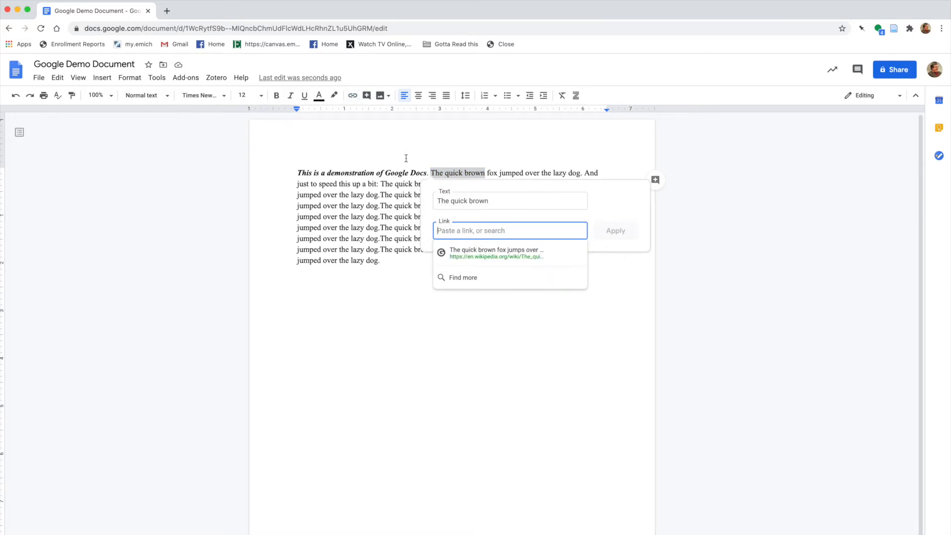
{"action": "left_click", "coordinate": [495, 250]}
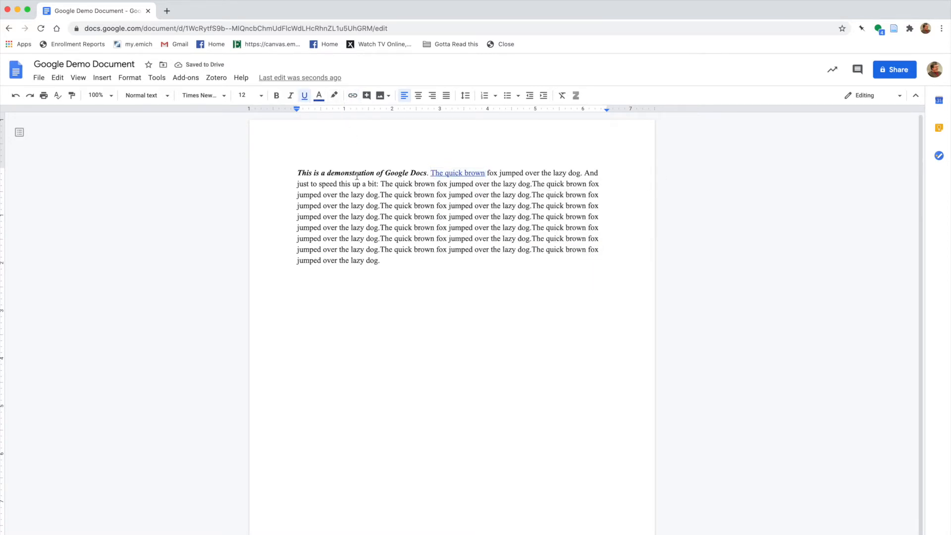
- Try centre and right alignment on the paragraph and return it to left alignment
{"action": "left_click", "coordinate": [418, 96]}
{"action": "left_click", "coordinate": [432, 96]}
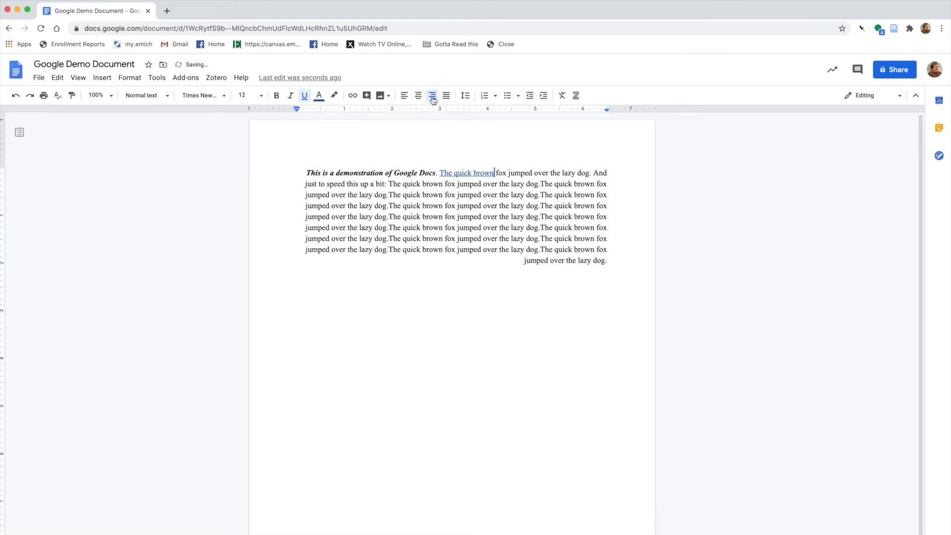
{"action": "left_click", "coordinate": [404, 95]}
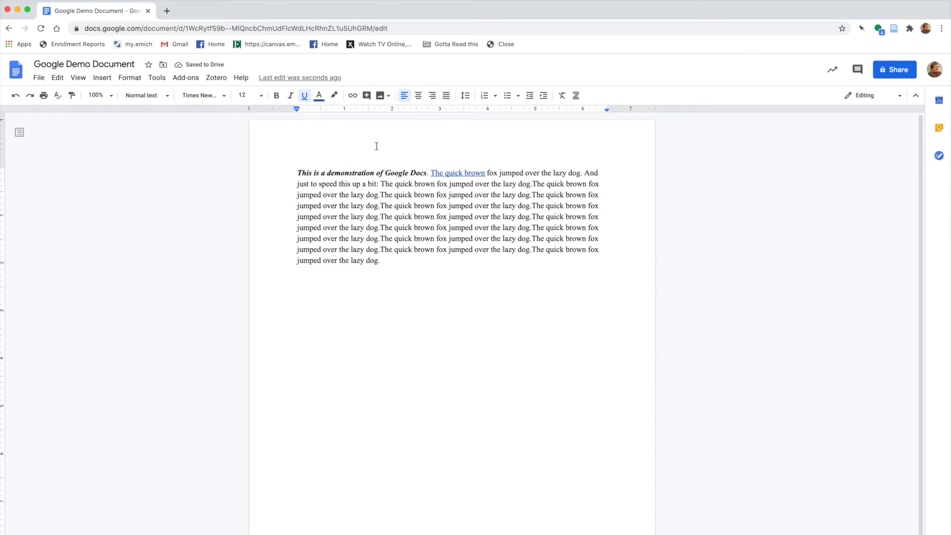
- Set the paragraph's line spacing to double
{"action": "left_click", "coordinate": [465, 97]}
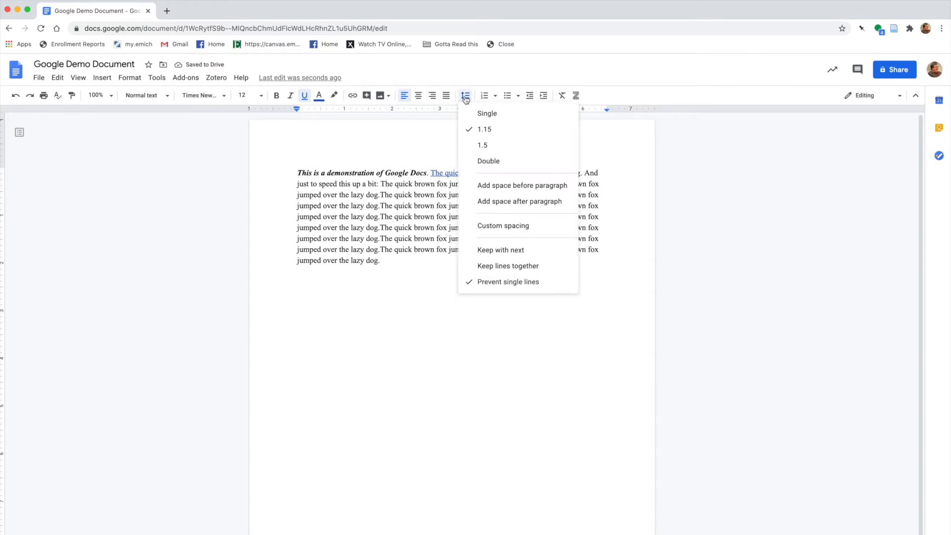
{"action": "left_click", "coordinate": [485, 160]}
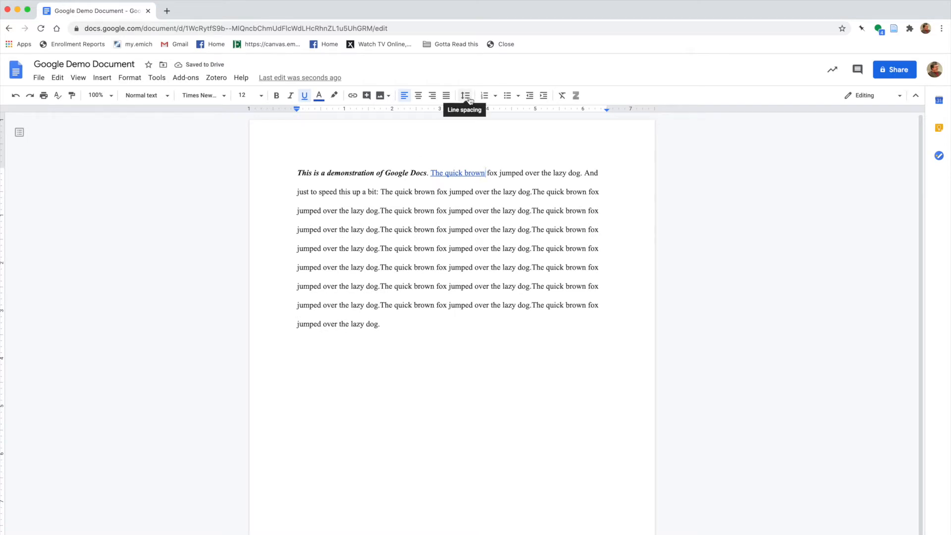
{"action": "left_click", "coordinate": [414, 174]}
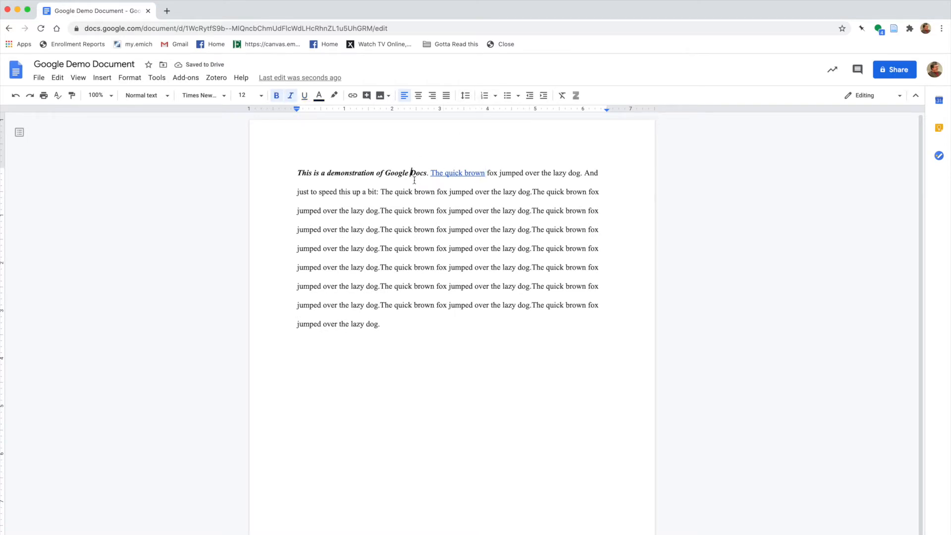
- Indent the first line of the text and split it between fox sentences into three indented paragraphs
{"action": "left_click", "coordinate": [299, 173]}
{"action": "key", "text": "Tab"}
{"action": "left_click", "coordinate": [391, 249]}
{"action": "key", "text": "Return"}
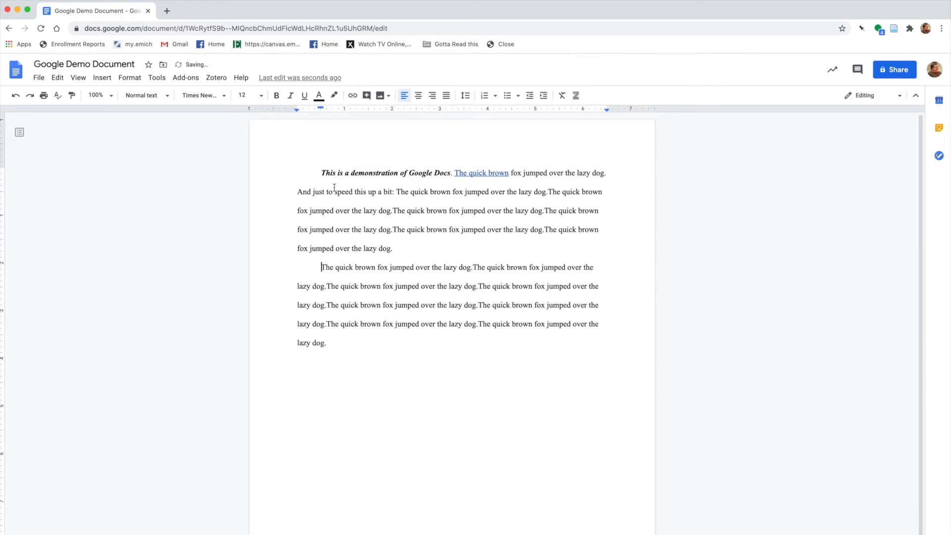
{"action": "key", "text": "Return"}
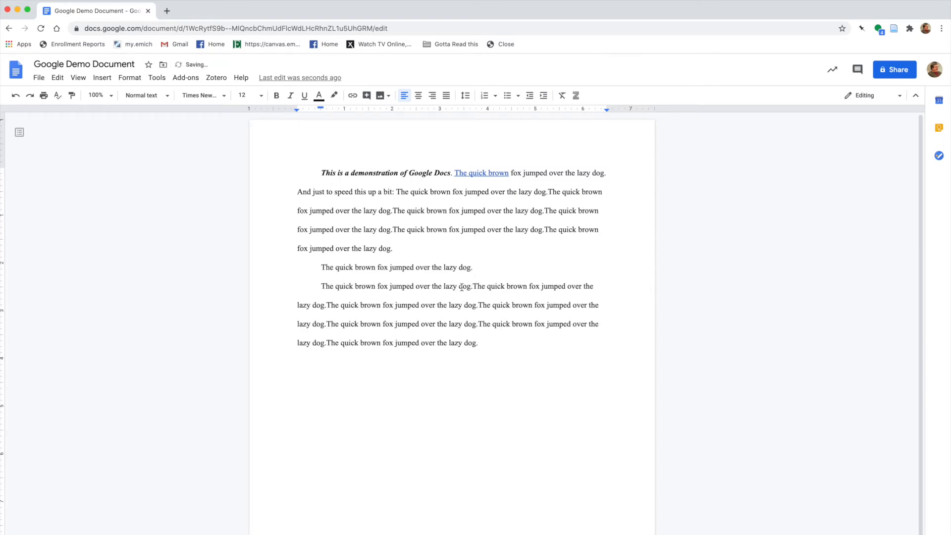
- Split the first two fox sentences of the last paragraph into their own paragraphs, starting the remaining text with "The"
{"action": "key", "text": "Return"}
{"action": "left_click", "coordinate": [477, 303]}
{"action": "key", "text": "Return"}
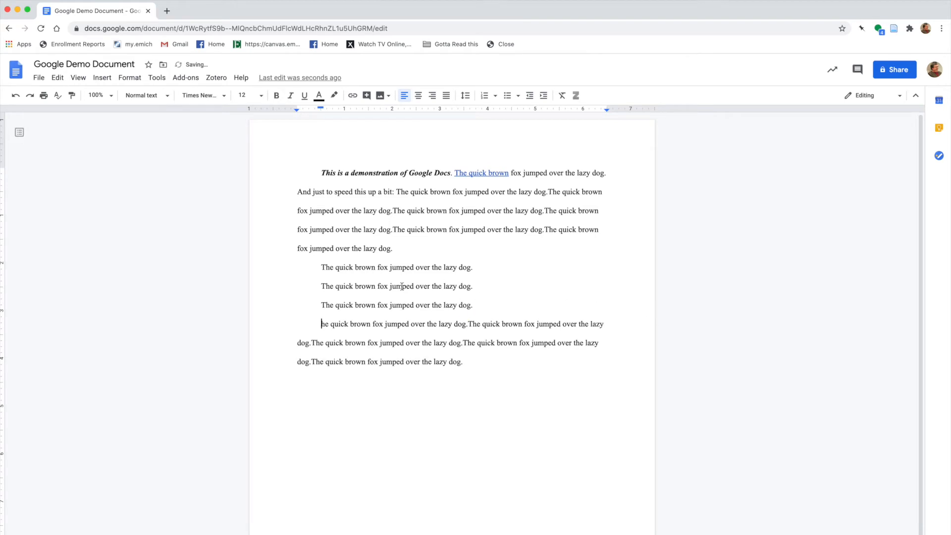
{"action": "type", "text": "T"}
- Turn the three single-sentence fox paragraphs into a bulleted list
{"action": "left_click_drag", "start_coordinate": [322, 268], "coordinate": [478, 304]}
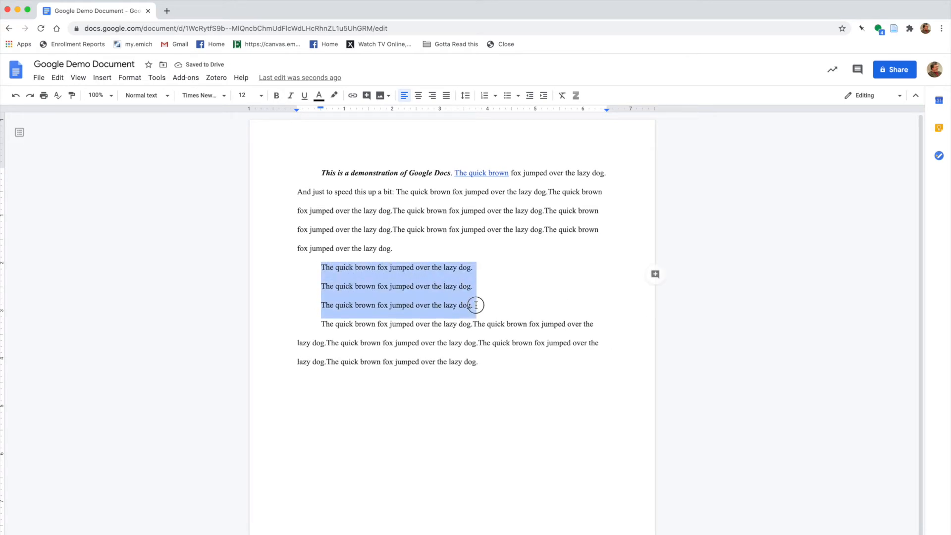
{"action": "left_click", "coordinate": [506, 96]}
{"action": "left_click", "coordinate": [406, 192]}
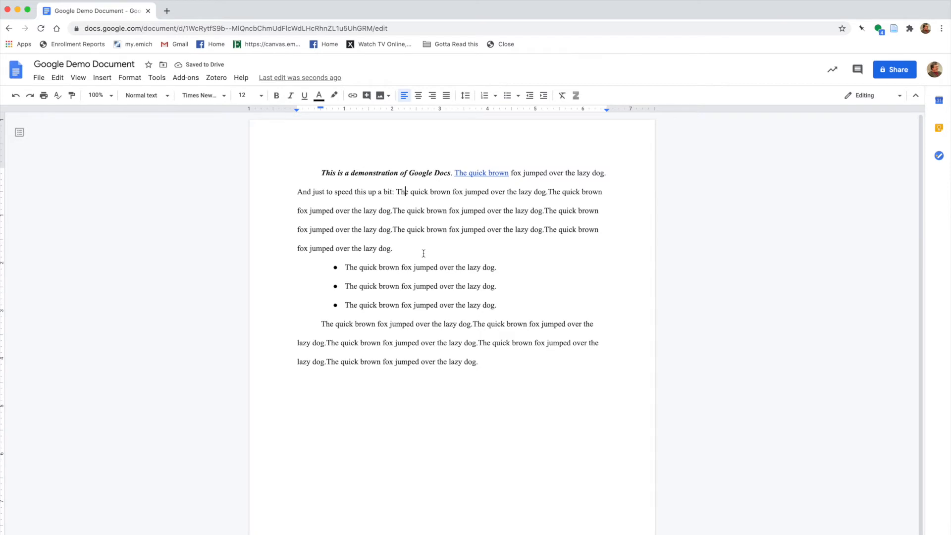
{"action": "left_click", "coordinate": [39, 80]}
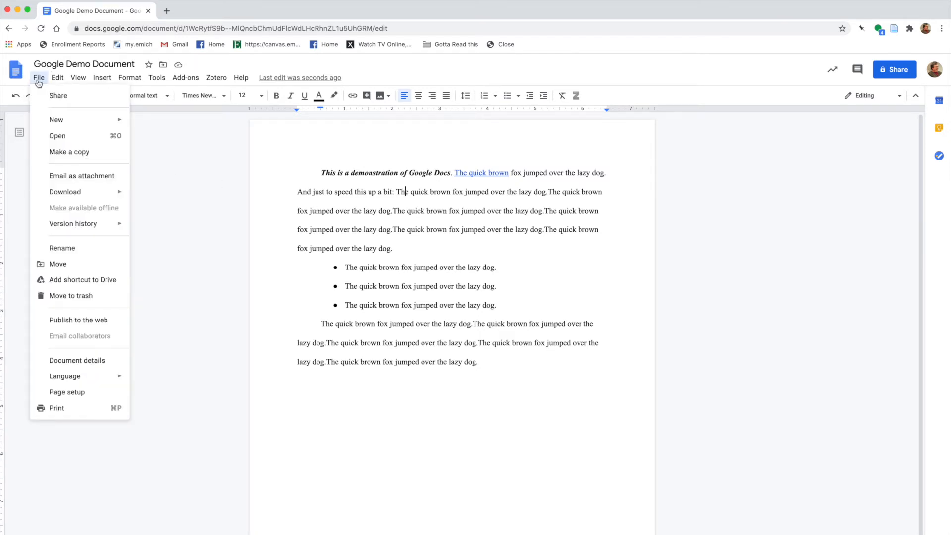
{"action": "left_click", "coordinate": [38, 81]}
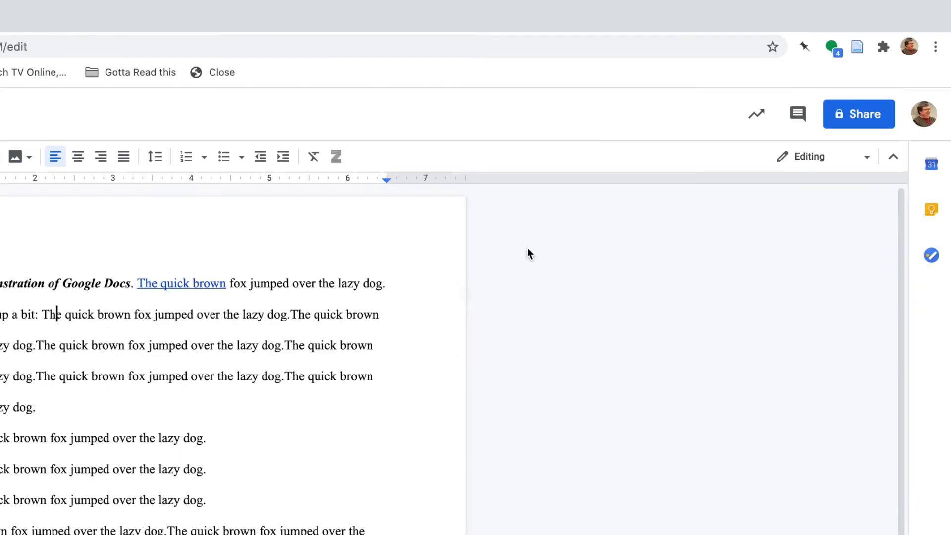
- Share the document by link with Eastern Michigan University, giving anyone in that group the Editor role
{"action": "left_click", "coordinate": [866, 118]}
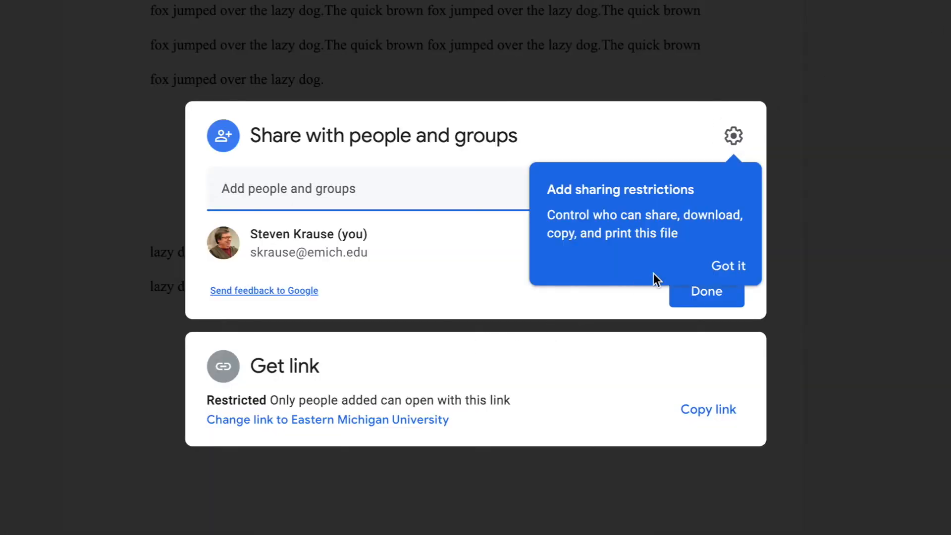
{"action": "left_click", "coordinate": [719, 270]}
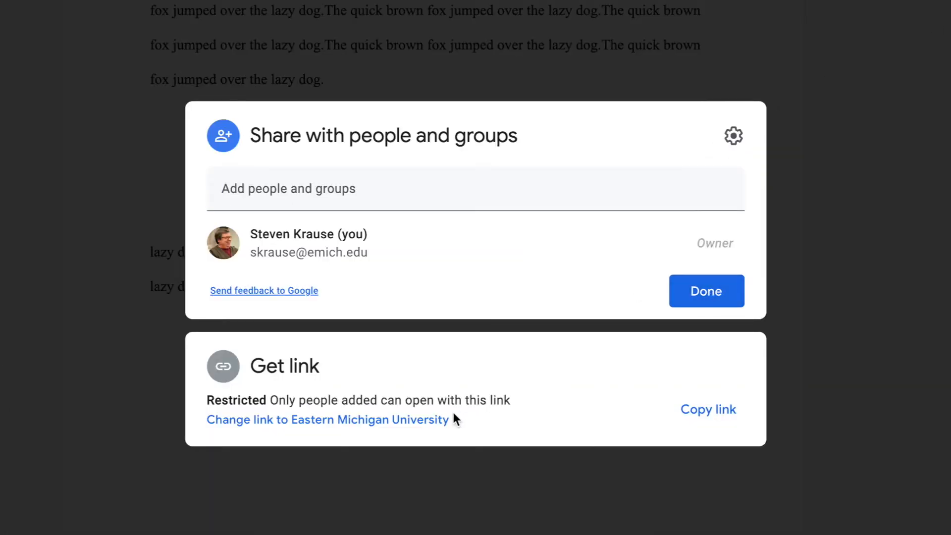
{"action": "left_click", "coordinate": [293, 426]}
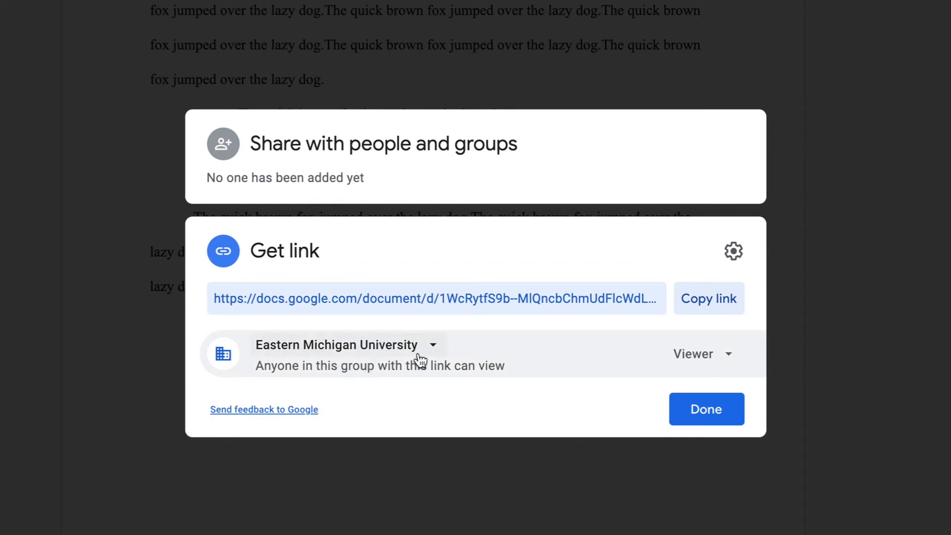
{"action": "left_click", "coordinate": [434, 347]}
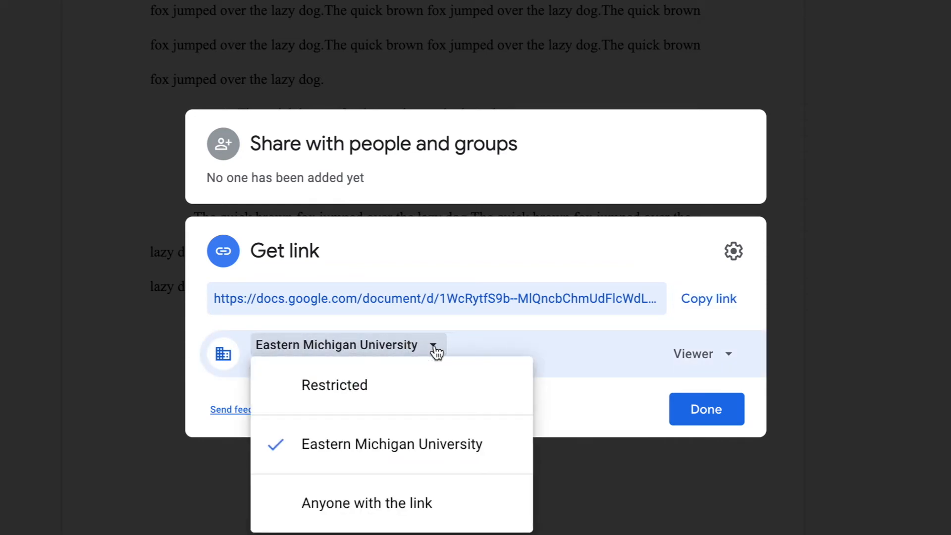
{"action": "left_click", "coordinate": [335, 352]}
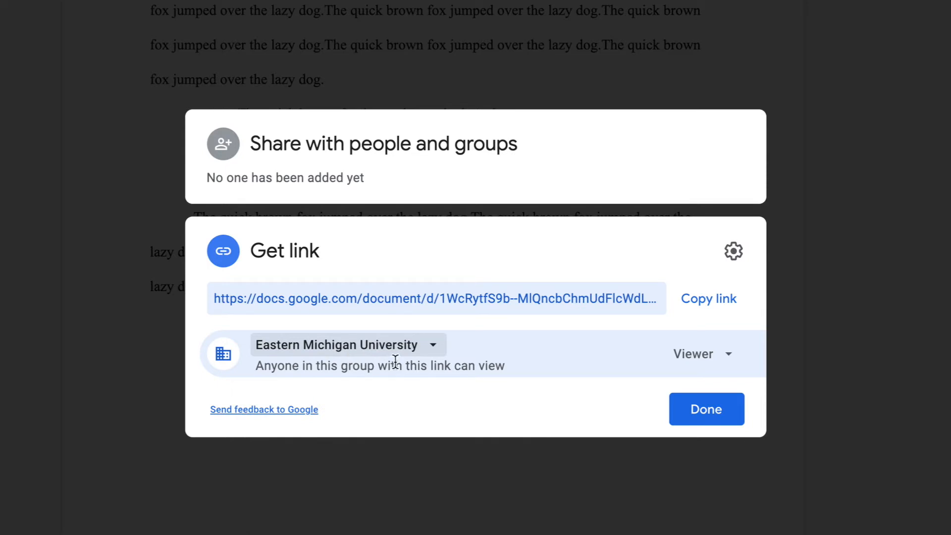
{"action": "left_click", "coordinate": [731, 358]}
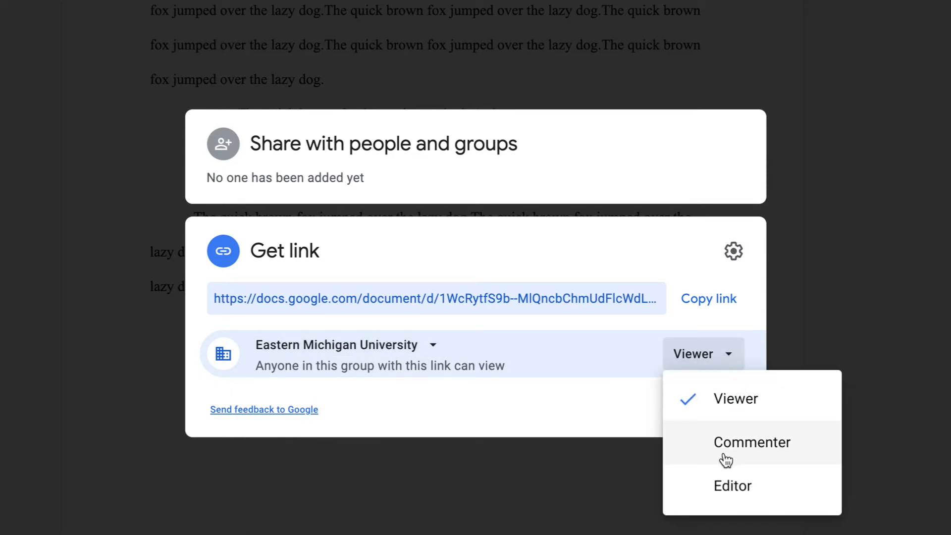
{"action": "left_click", "coordinate": [732, 486]}
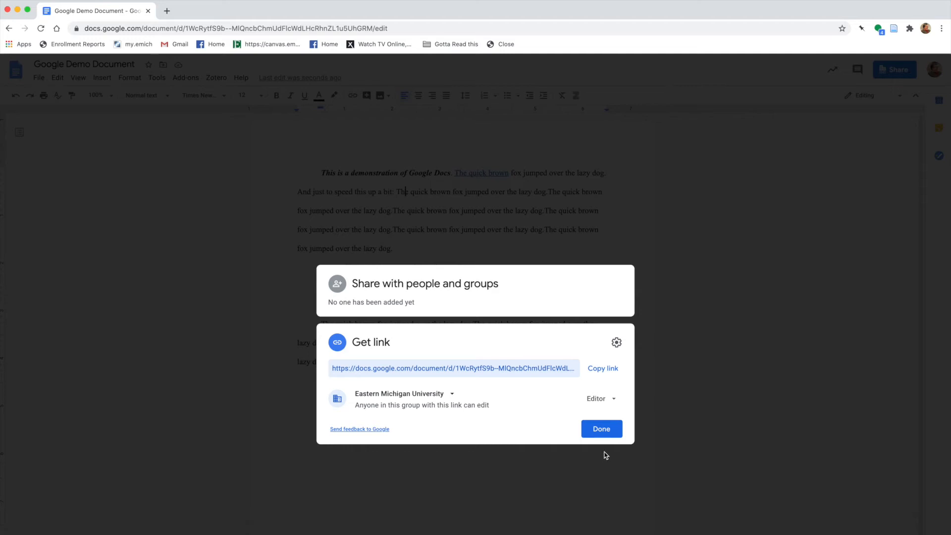
{"action": "left_click", "coordinate": [602, 431]}
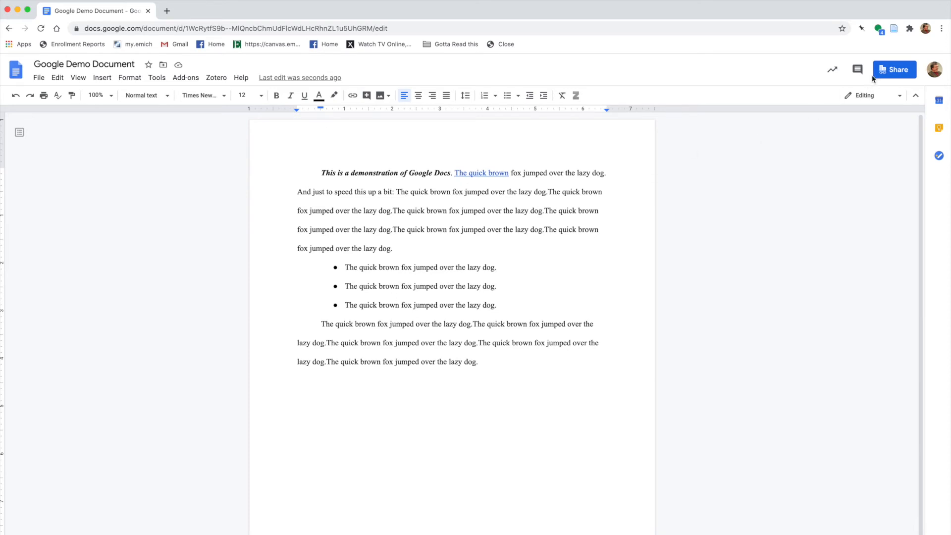
- Copy the document's sharing link from the share settings and close them
{"action": "left_click", "coordinate": [896, 69]}
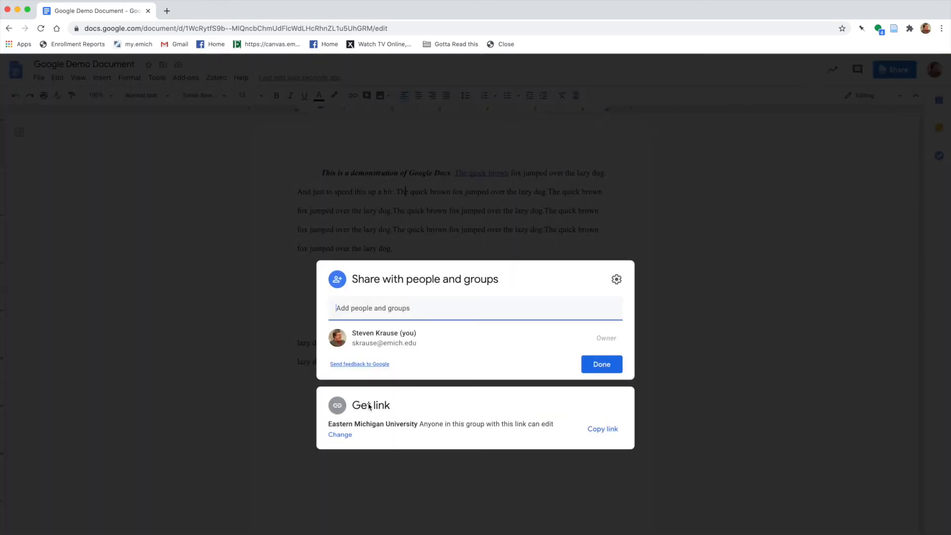
{"action": "left_click", "coordinate": [613, 429]}
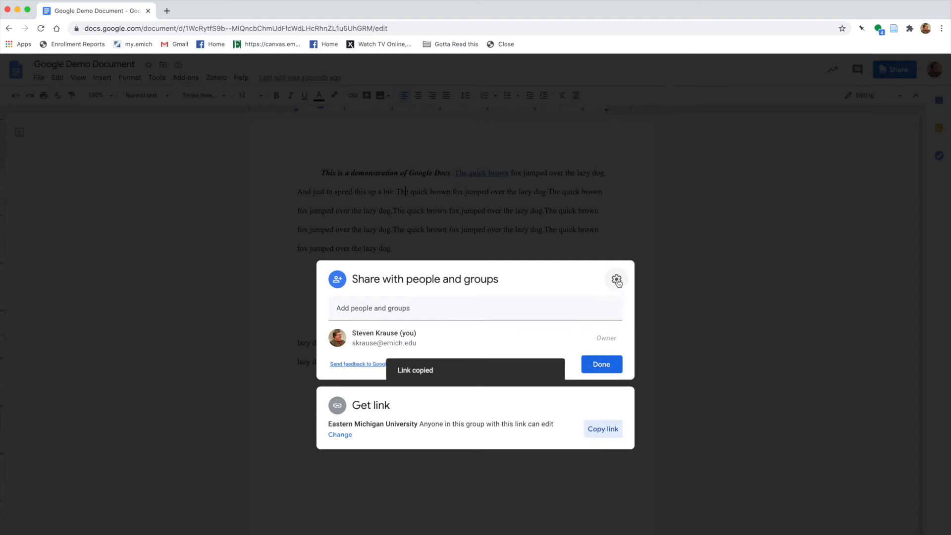
{"action": "left_click", "coordinate": [599, 368]}
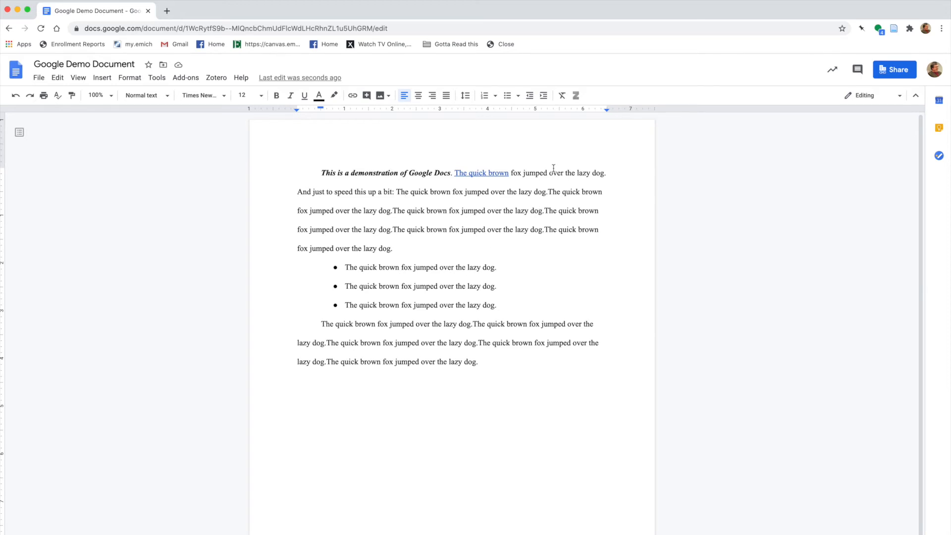
- Add the comment "Why was that dog so lazy?" to the words "lazy dog." in the first line
{"action": "left_click_drag", "start_coordinate": [575, 173], "coordinate": [608, 172]}
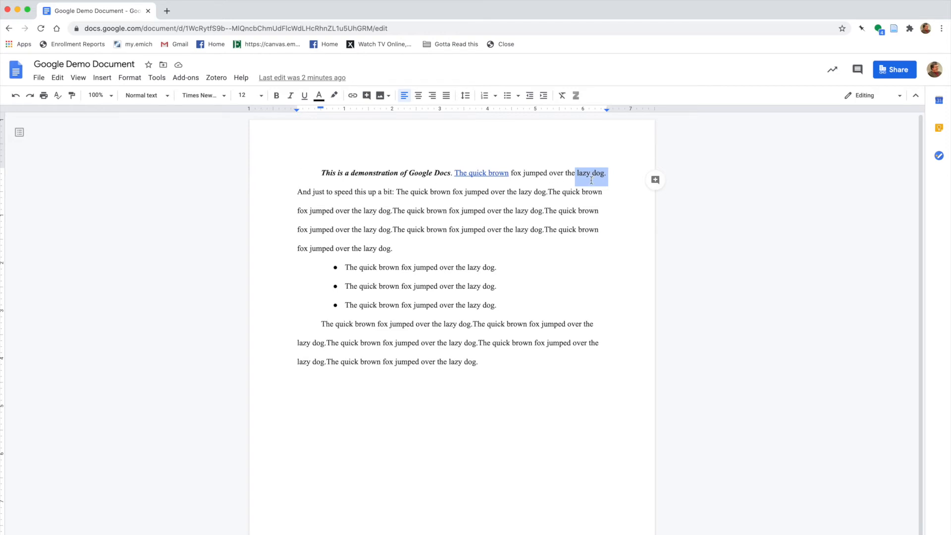
{"action": "left_click", "coordinate": [102, 78]}
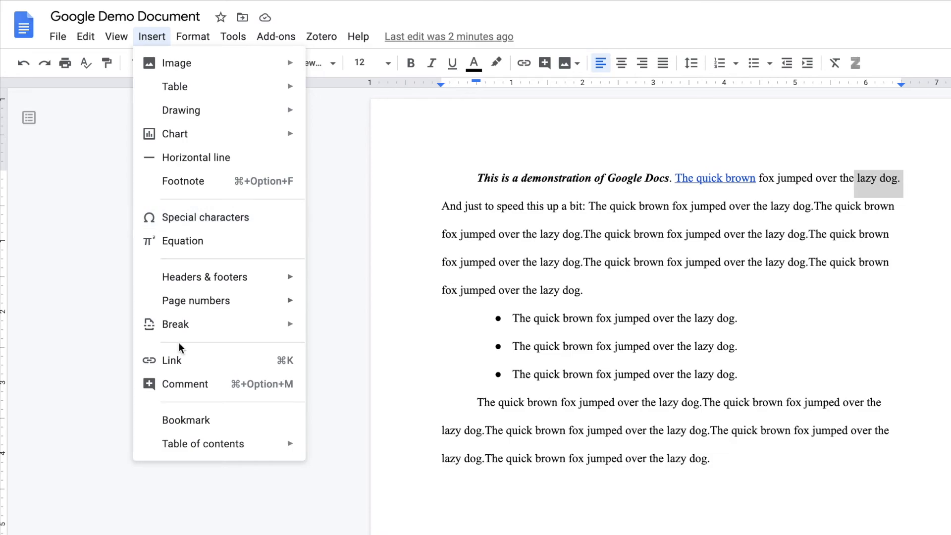
{"action": "left_click", "coordinate": [203, 385]}
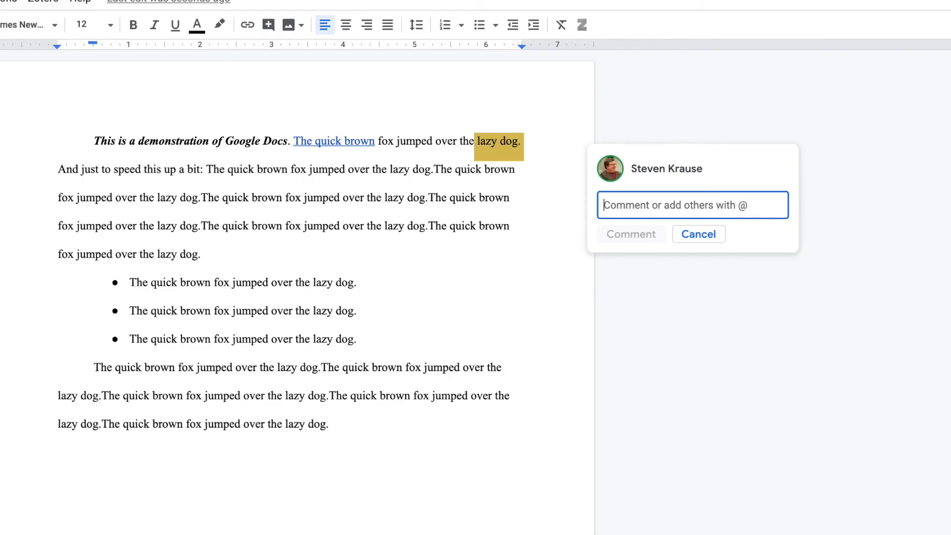
{"action": "type", "text": "Why was "}
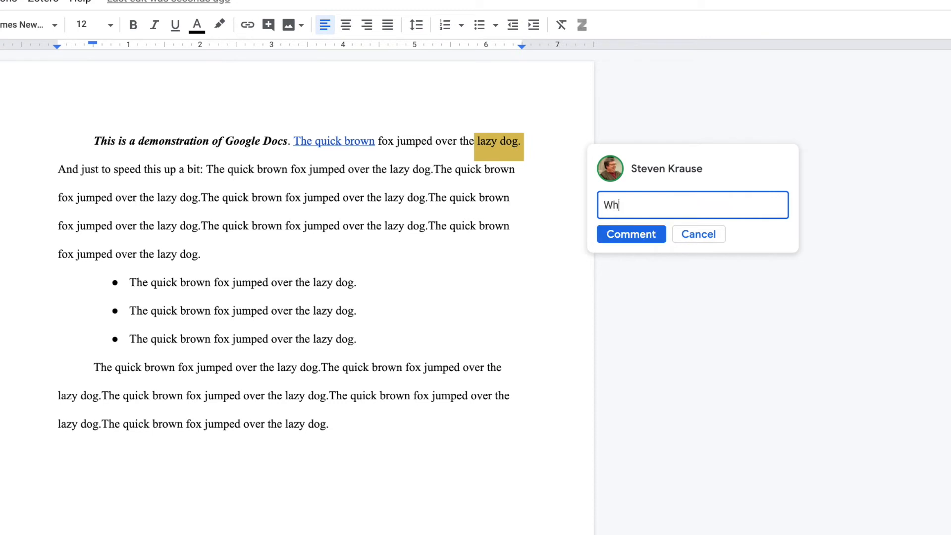
{"action": "type", "text": "that dog so lazy?"}
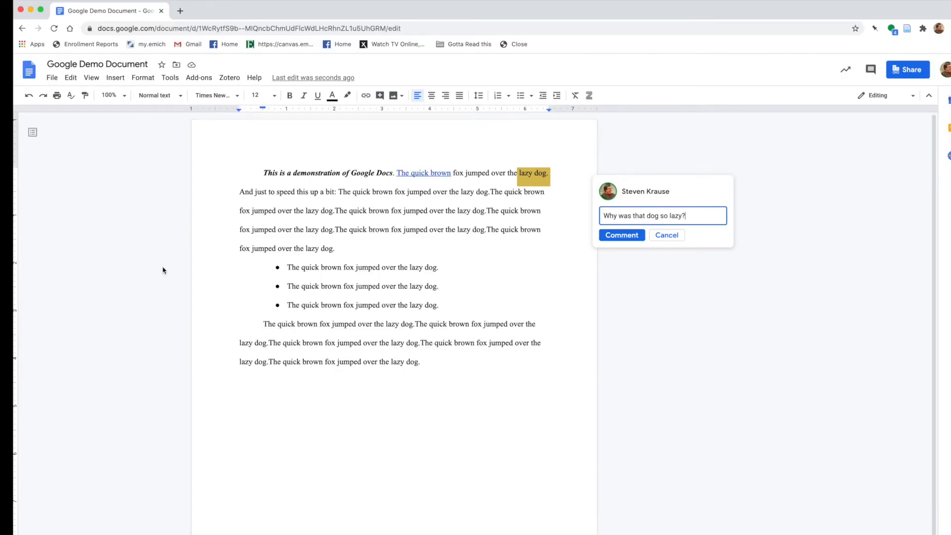
{"action": "left_click", "coordinate": [625, 236]}
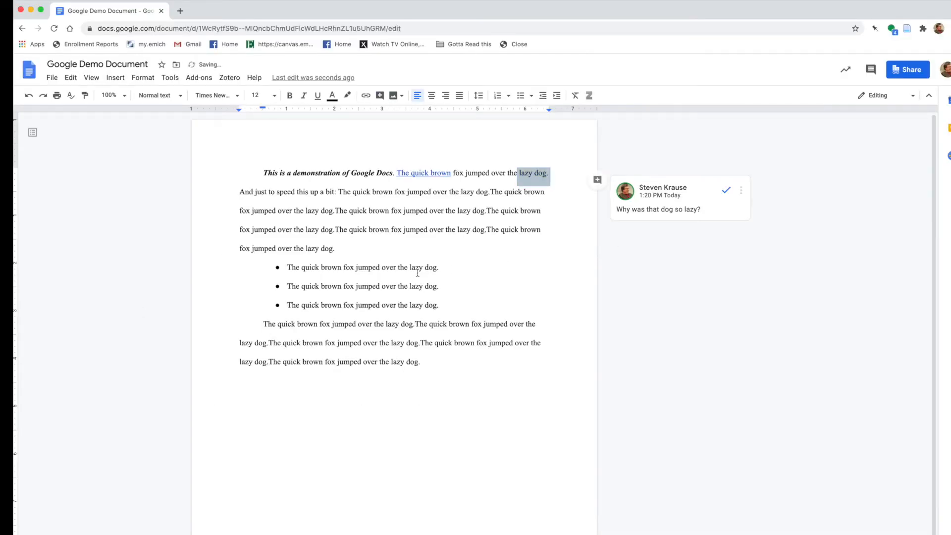
- Add the comment "I like quick brown foxes!" to "The quick brown fox" in the first line of the last paragraph
{"action": "left_click_drag", "start_coordinate": [416, 324], "coordinate": [482, 322]}
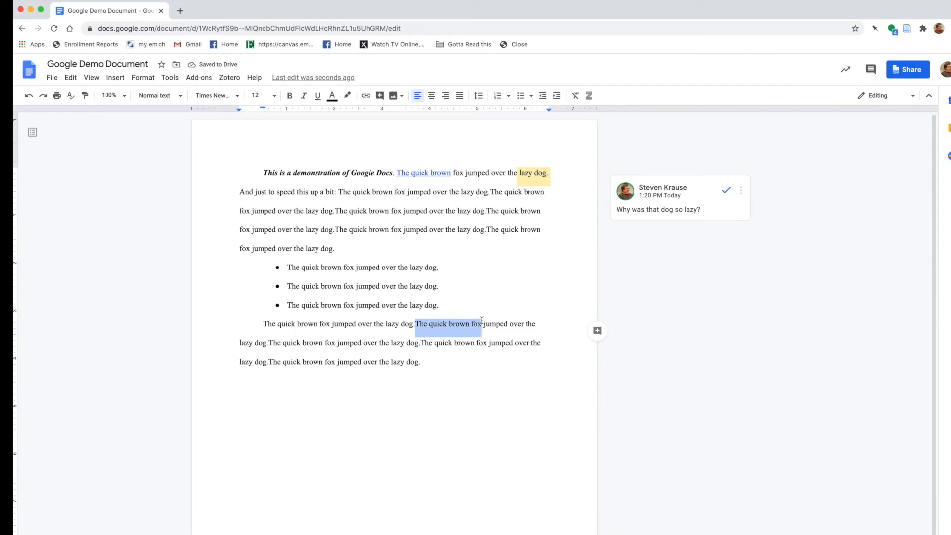
{"action": "key", "text": "super+alt+m"}
{"action": "type", "text": "I like quick brown foxes!"}
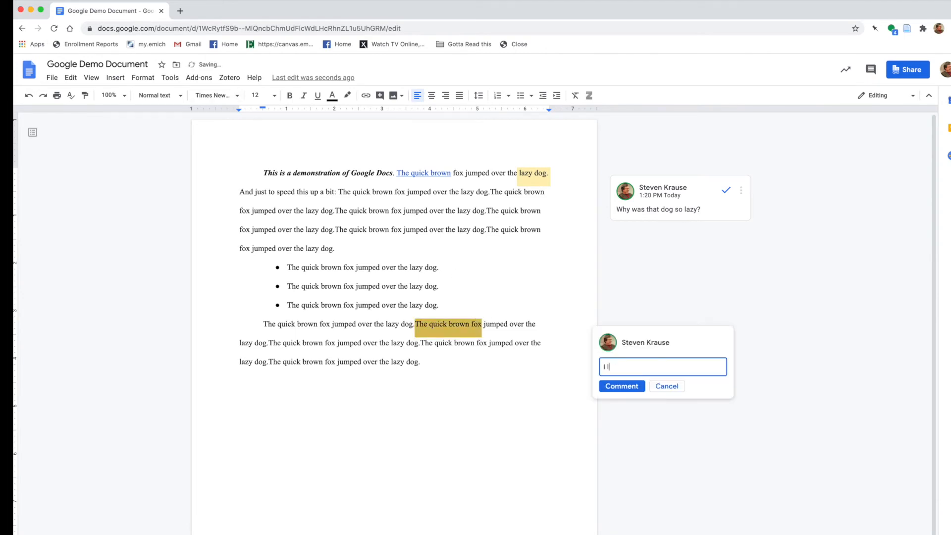
{"action": "left_click", "coordinate": [621, 387]}
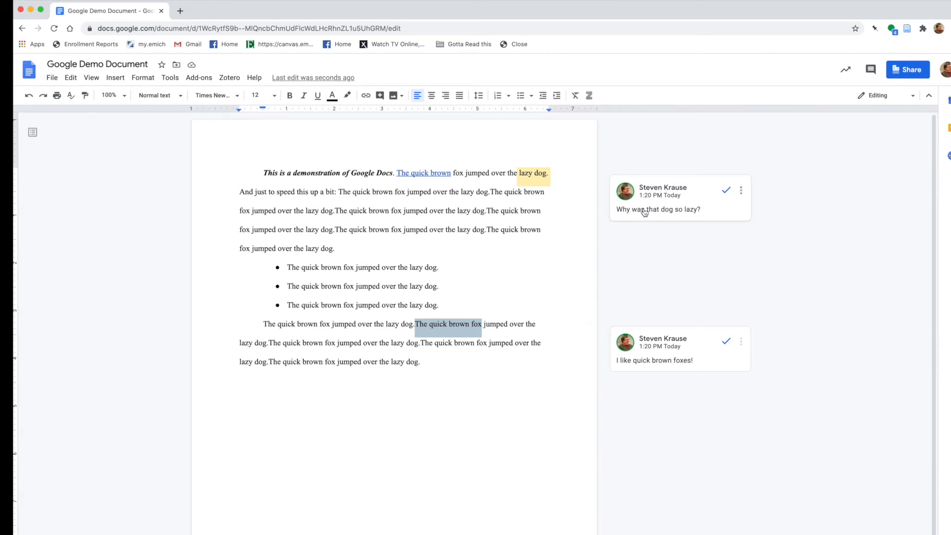
- Reply to the lazy dog comment with "That is a good question-- what about that lazy dog?"
{"action": "left_click", "coordinate": [681, 213]}
{"action": "left_click", "coordinate": [642, 240]}
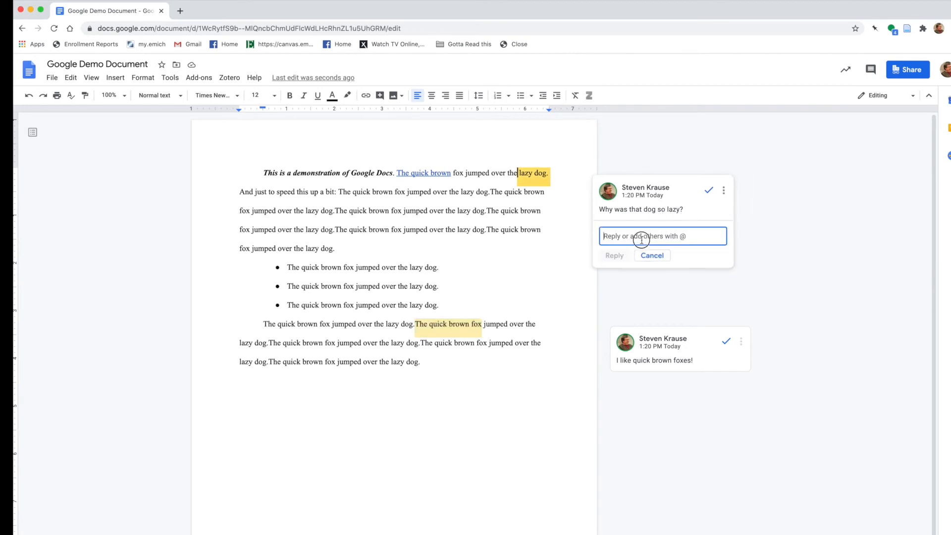
{"action": "type", "text": "TH"}
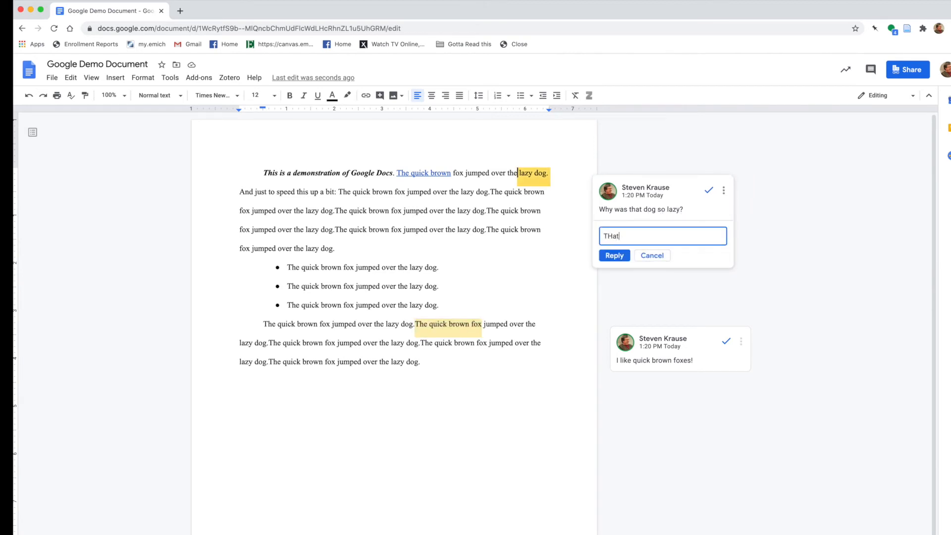
{"action": "key", "text": "BackSpace"}
{"action": "type", "text": "hat is a good question-- what about that lazy"}
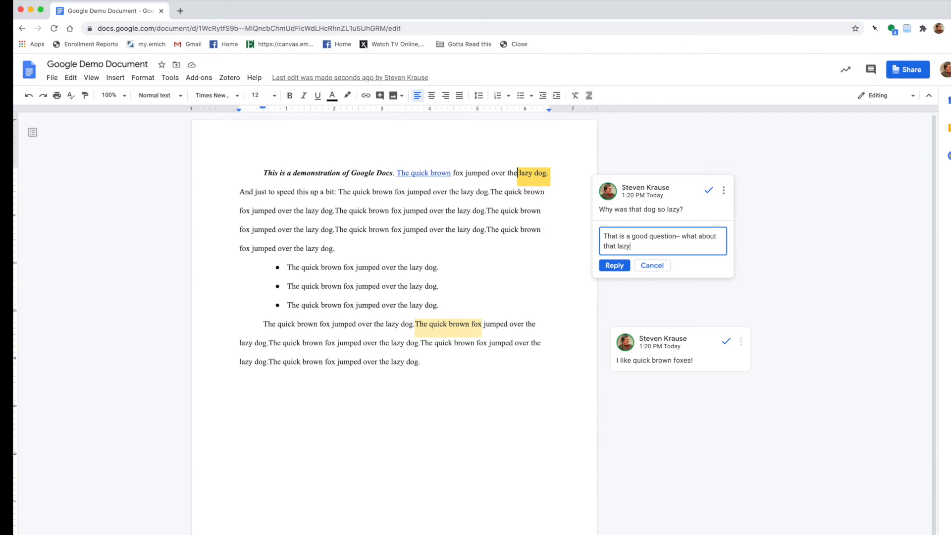
{"action": "type", "text": " dog?"}
{"action": "left_click", "coordinate": [609, 266]}
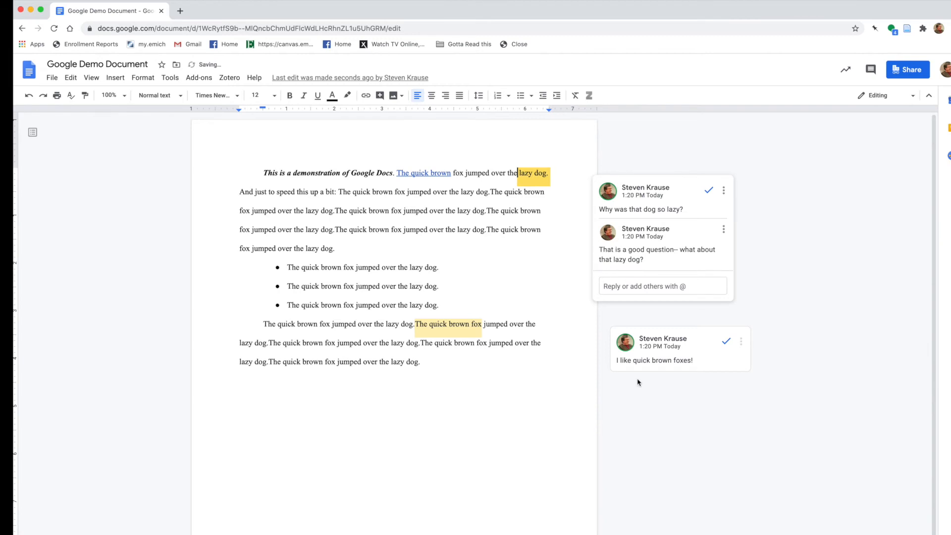
- Reply "Me too!" to the comment about liking quick brown foxes
{"action": "left_click", "coordinate": [640, 361]}
{"action": "left_click", "coordinate": [617, 388]}
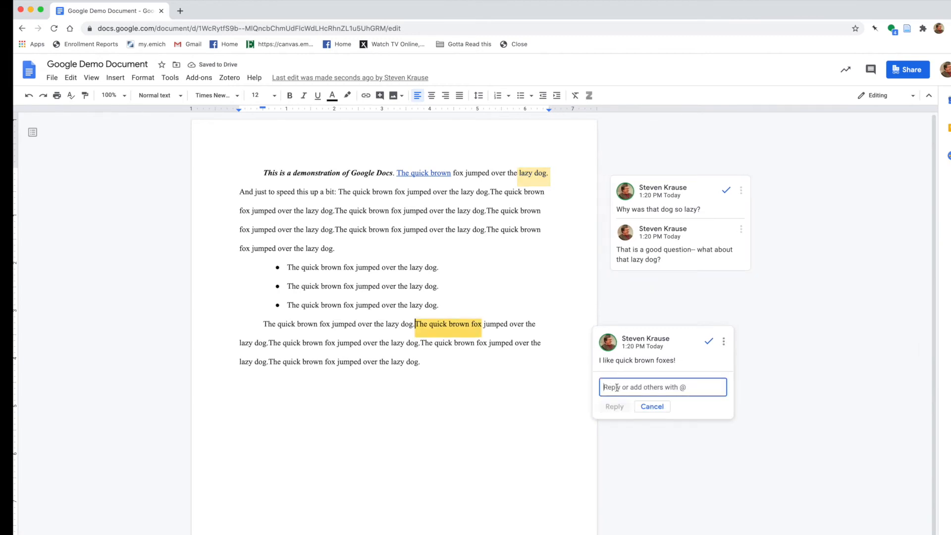
{"action": "type", "text": "Me too"}
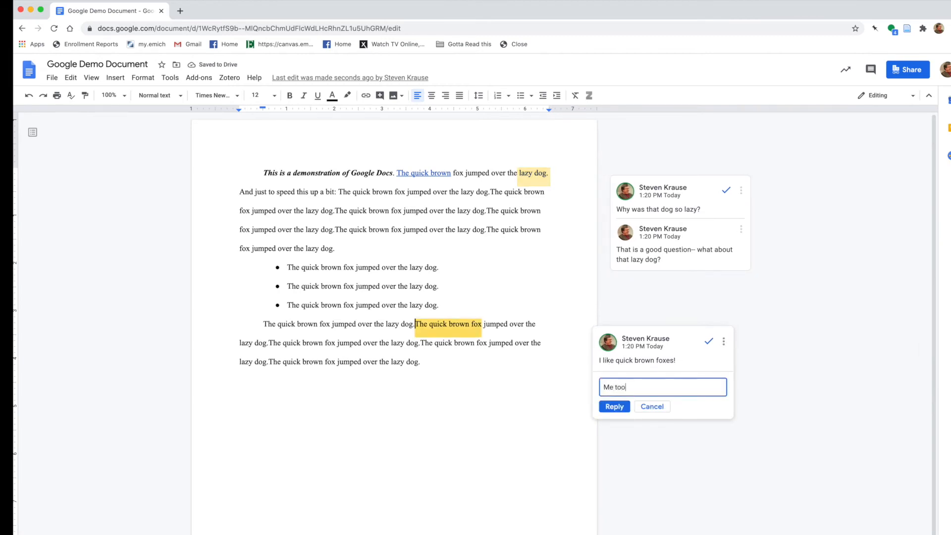
{"action": "type", "text": "!"}
{"action": "left_click", "coordinate": [616, 406]}
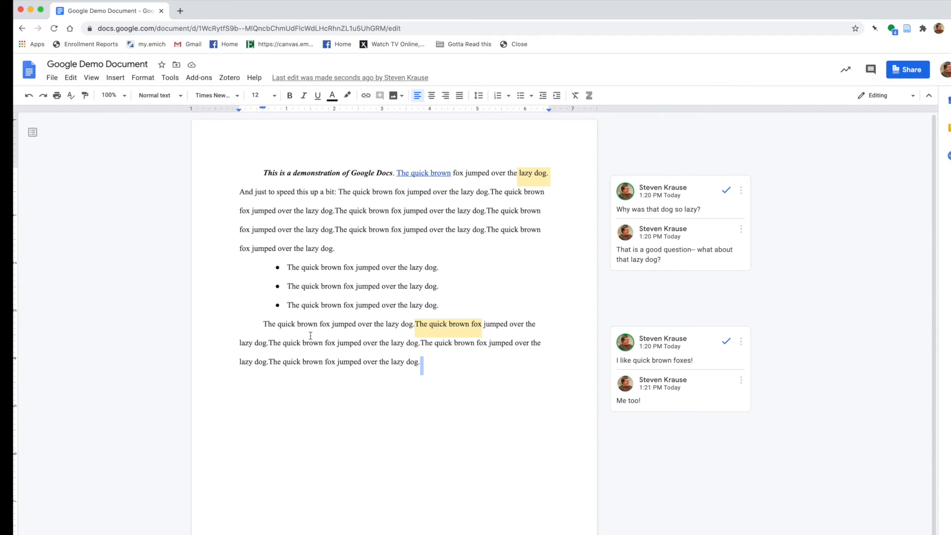
{"action": "left_click", "coordinate": [336, 359]}
{"action": "left_click_drag", "start_coordinate": [422, 364], "coordinate": [239, 194]}
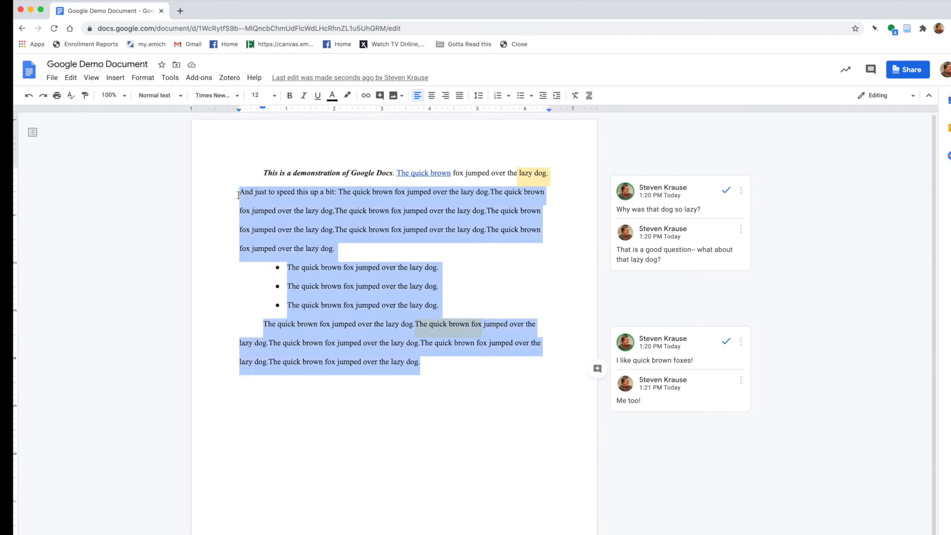
{"action": "left_click", "coordinate": [265, 211]}
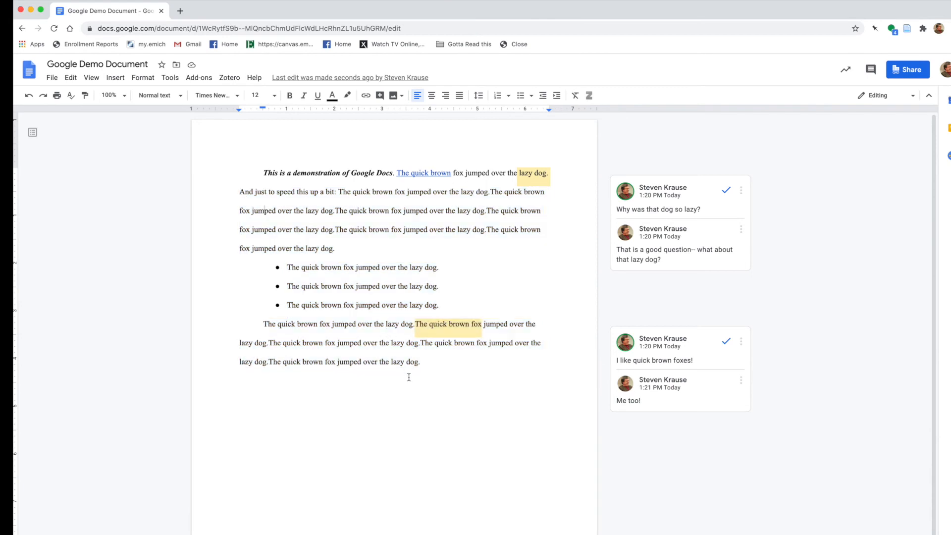
- Resolve the comment thread about liking quick brown foxes and the thread about the lazy dog
{"action": "left_click", "coordinate": [741, 382]}
{"action": "left_click", "coordinate": [741, 383]}
{"action": "left_click", "coordinate": [741, 342]}
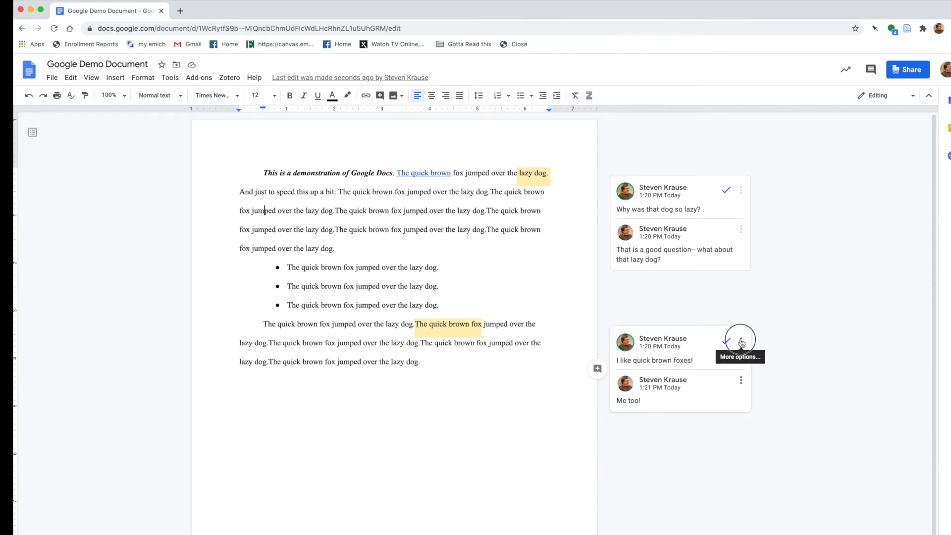
{"action": "left_click", "coordinate": [728, 341]}
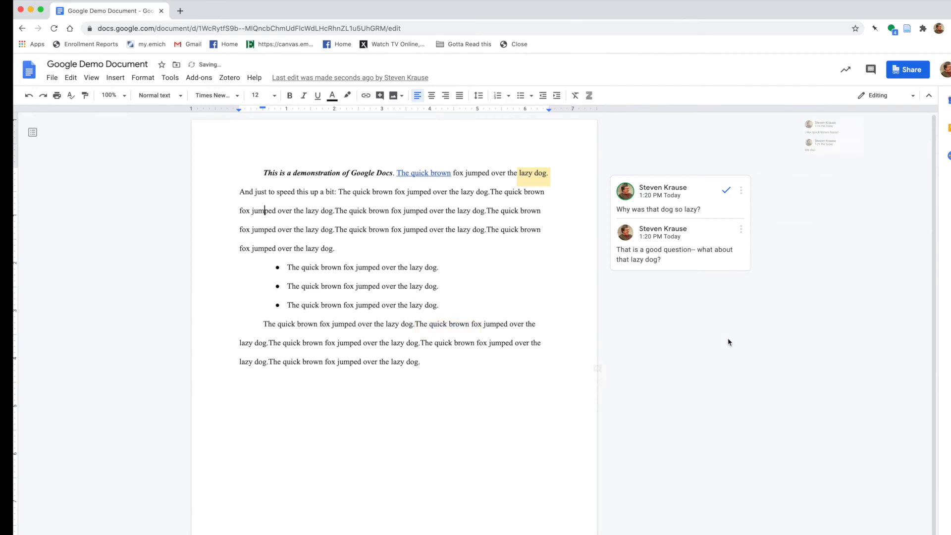
{"action": "left_click", "coordinate": [727, 196]}
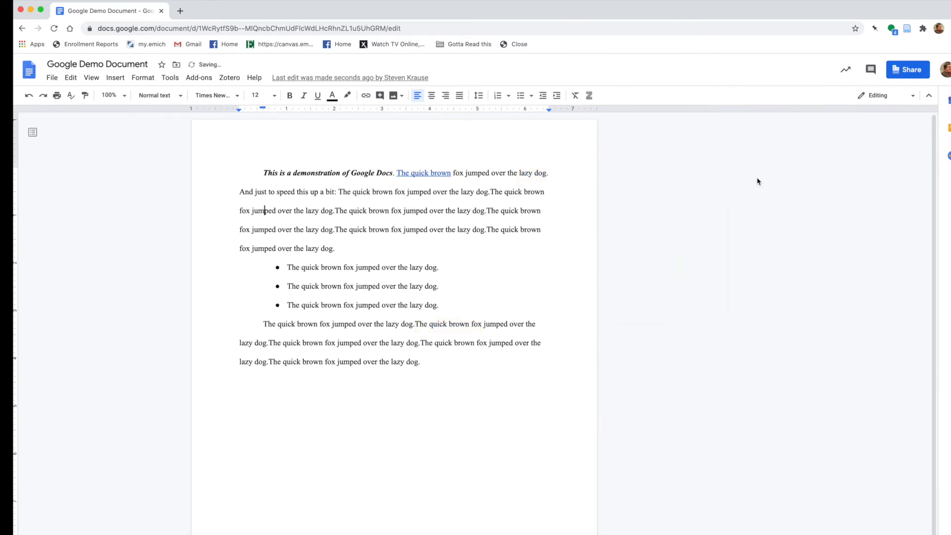
- Re-open the resolved lazy dog discussion from the document's comment history
{"action": "left_click", "coordinate": [871, 70]}
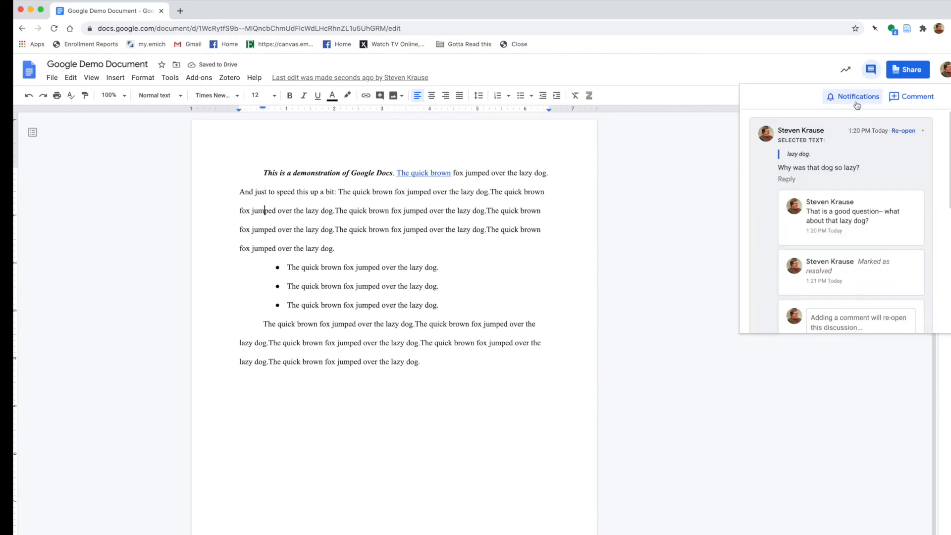
{"action": "left_click", "coordinate": [903, 130]}
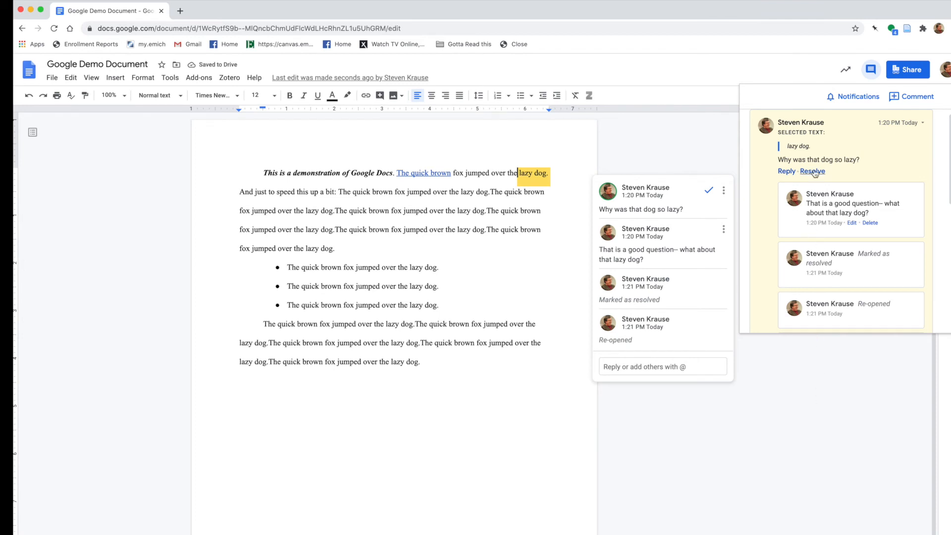
{"action": "left_click", "coordinate": [777, 348]}
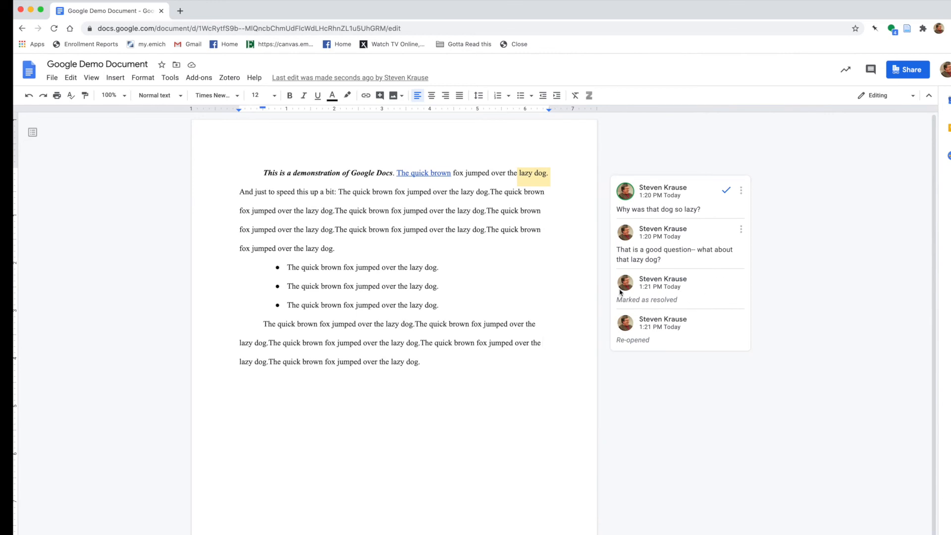
- Re-open the resolved "I like quick brown foxes!" discussion from the comment history and return to the document text
{"action": "left_click", "coordinate": [873, 75]}
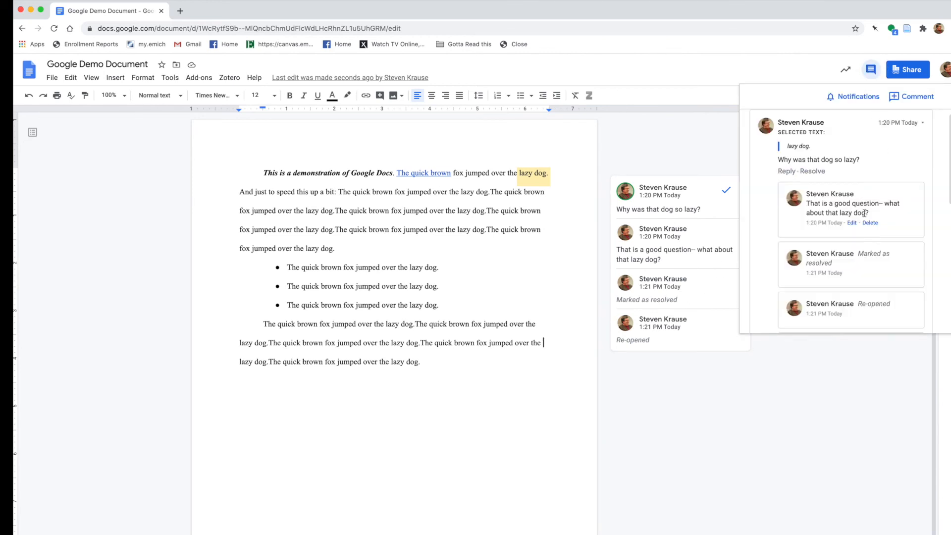
{"action": "scroll", "coordinate": [836, 199], "scroll_direction": "down", "scroll_amount": 5}
{"action": "scroll", "coordinate": [835, 198], "scroll_direction": "down", "scroll_amount": 3}
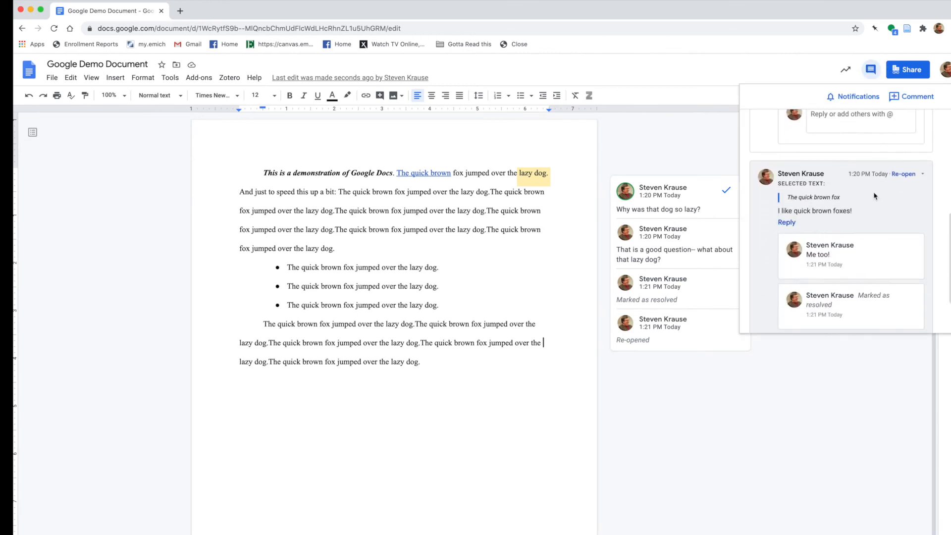
{"action": "left_click", "coordinate": [900, 173]}
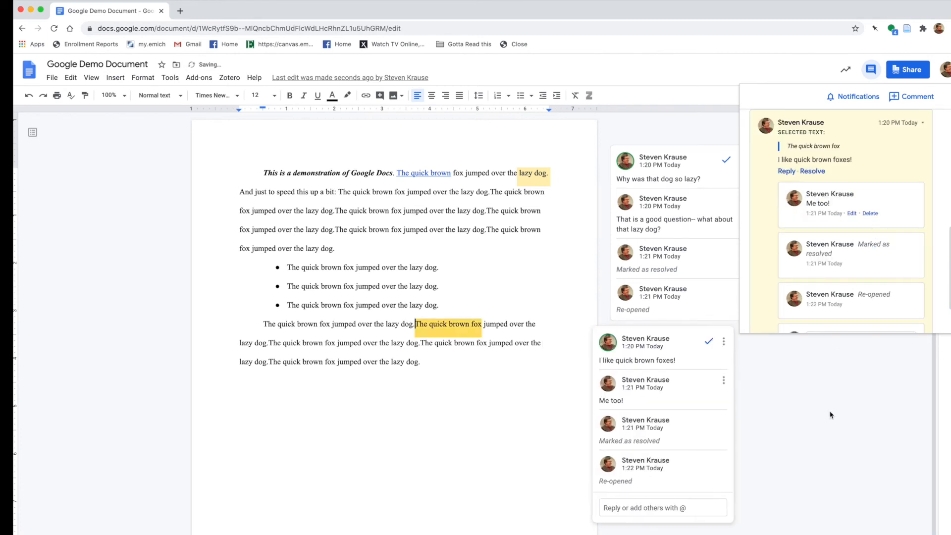
{"action": "left_click", "coordinate": [831, 436]}
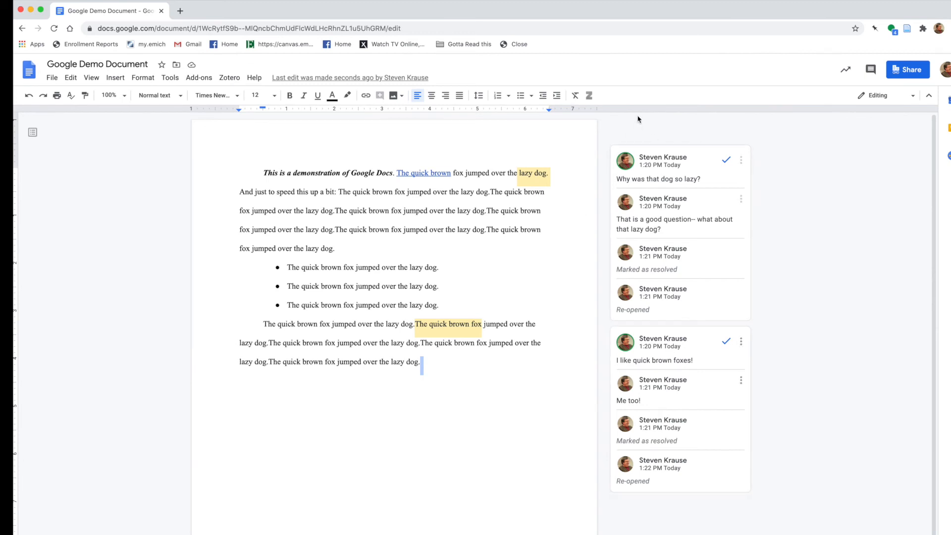
{"action": "left_click", "coordinate": [654, 231]}
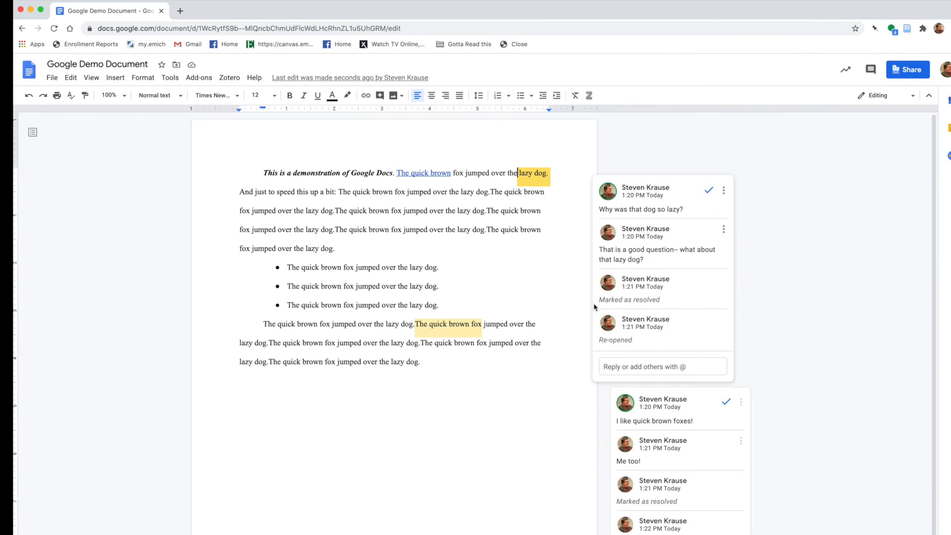
{"action": "left_click", "coordinate": [251, 214]}
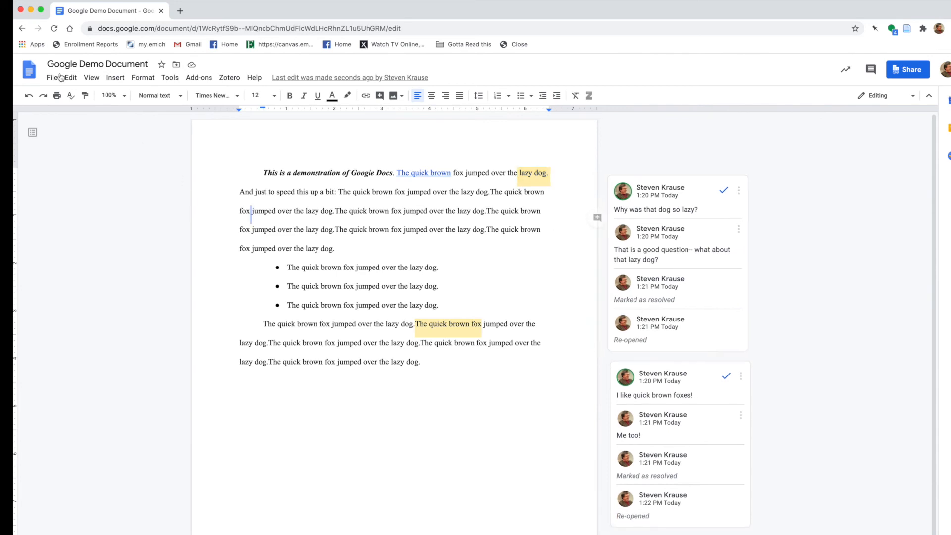
- Show the document's version history and expand the current August 19, 1:18 PM version into its detailed versions
{"action": "left_click", "coordinate": [55, 80]}
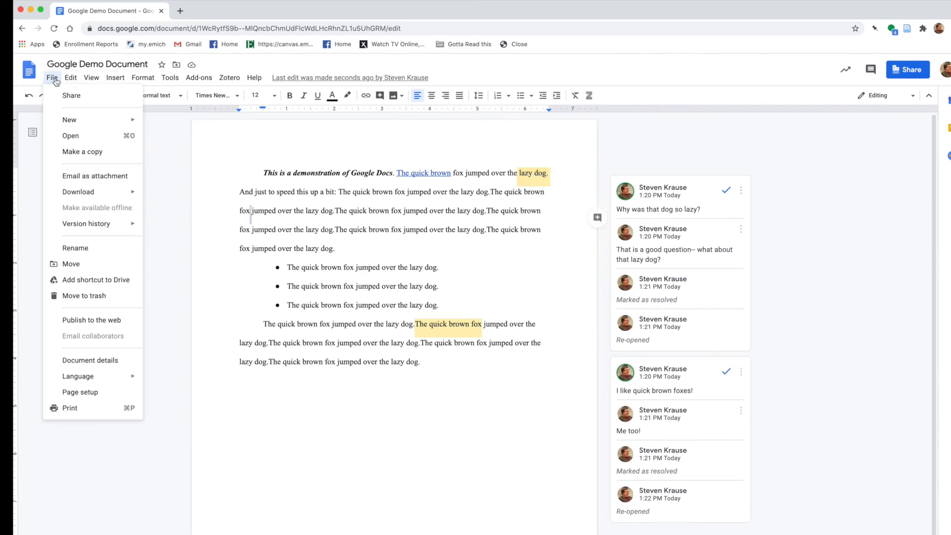
{"action": "mouse_move", "coordinate": [86, 229]}
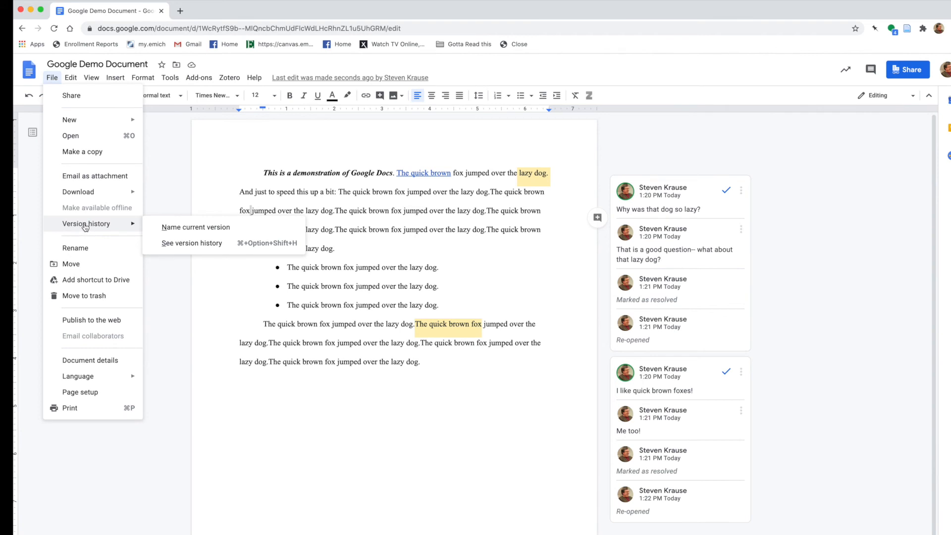
{"action": "left_click", "coordinate": [190, 244]}
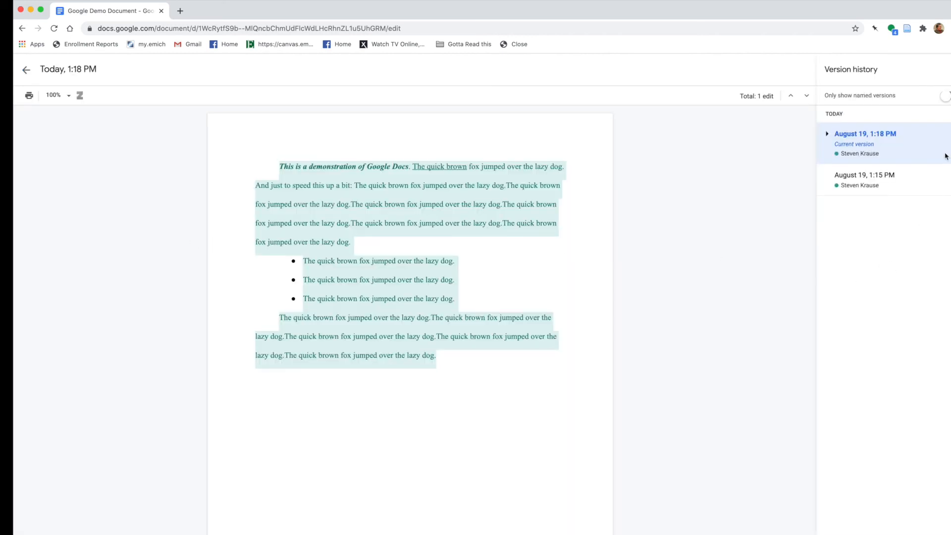
{"action": "left_click", "coordinate": [827, 133]}
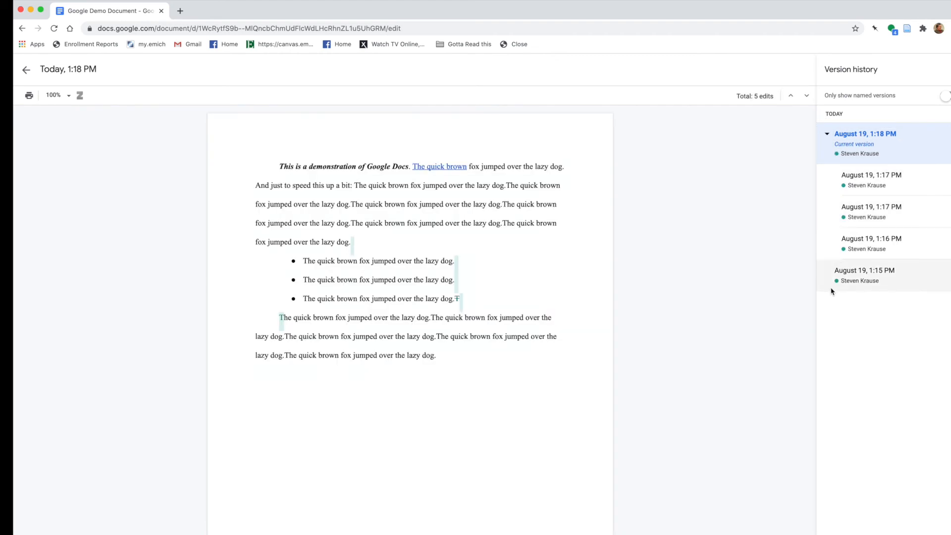
- Review the 1:15 PM, 1:16 PM and both 1:17 PM versions in order, ending on the current 1:18 PM version
{"action": "left_click", "coordinate": [864, 275]}
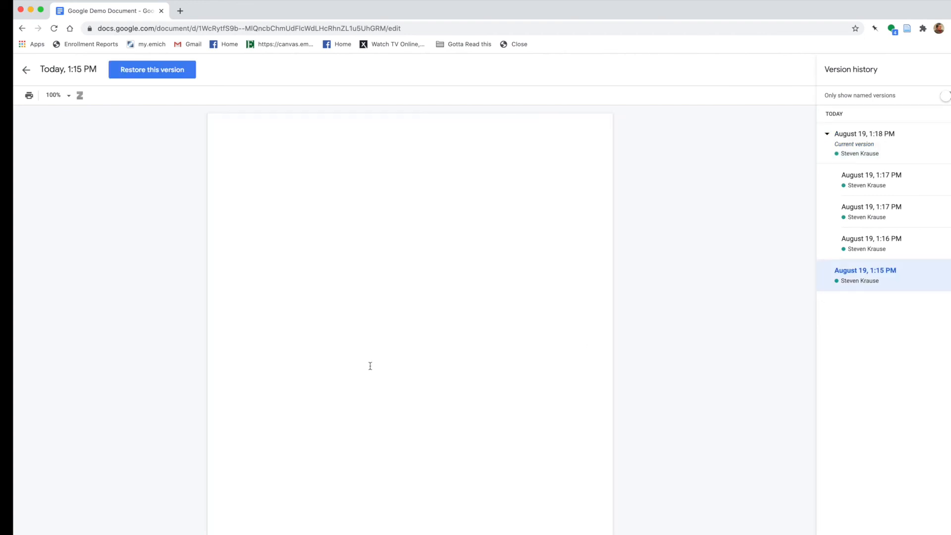
{"action": "left_click", "coordinate": [876, 241]}
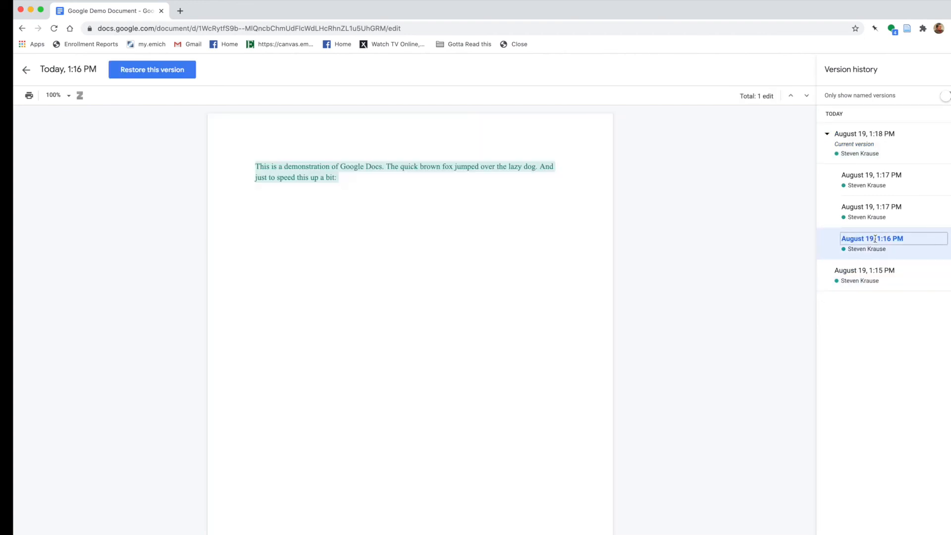
{"action": "left_click", "coordinate": [877, 214]}
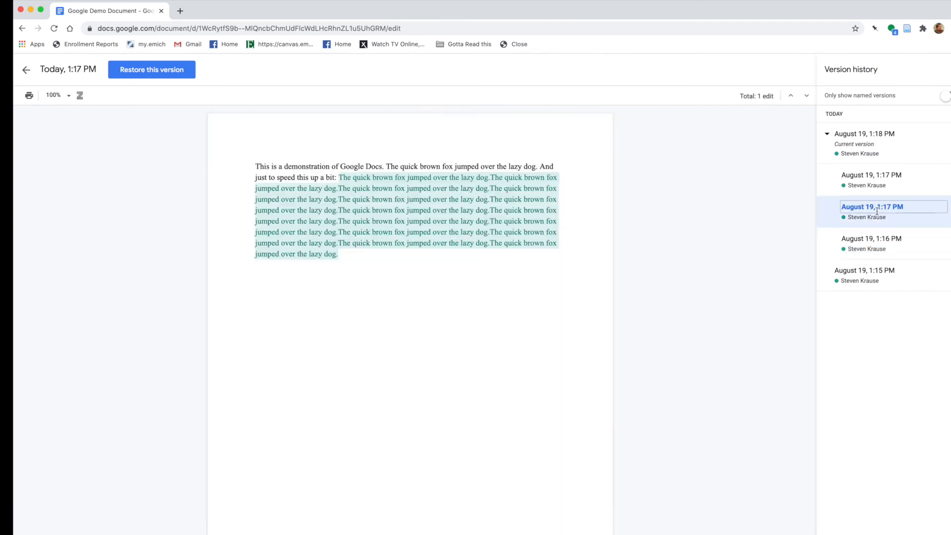
{"action": "double_click", "coordinate": [867, 174]}
{"action": "left_click", "coordinate": [866, 148]}
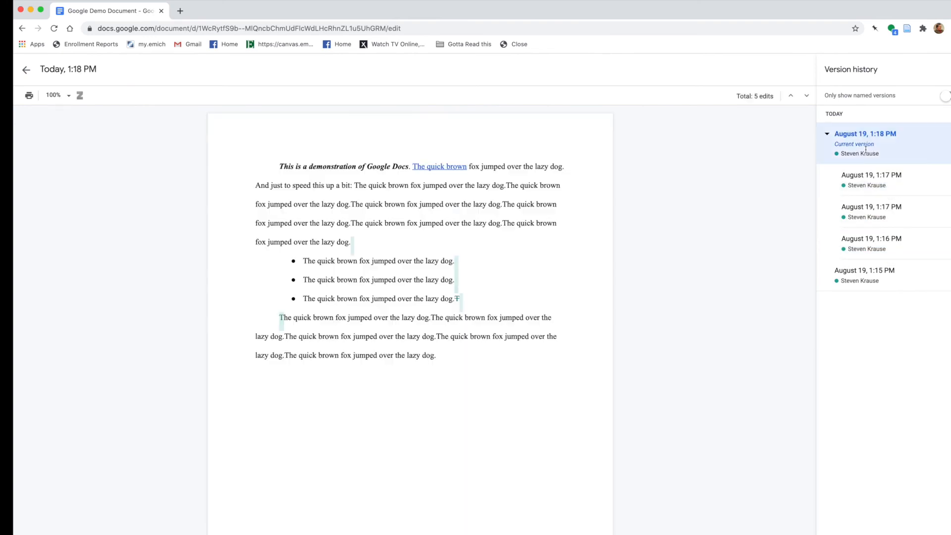